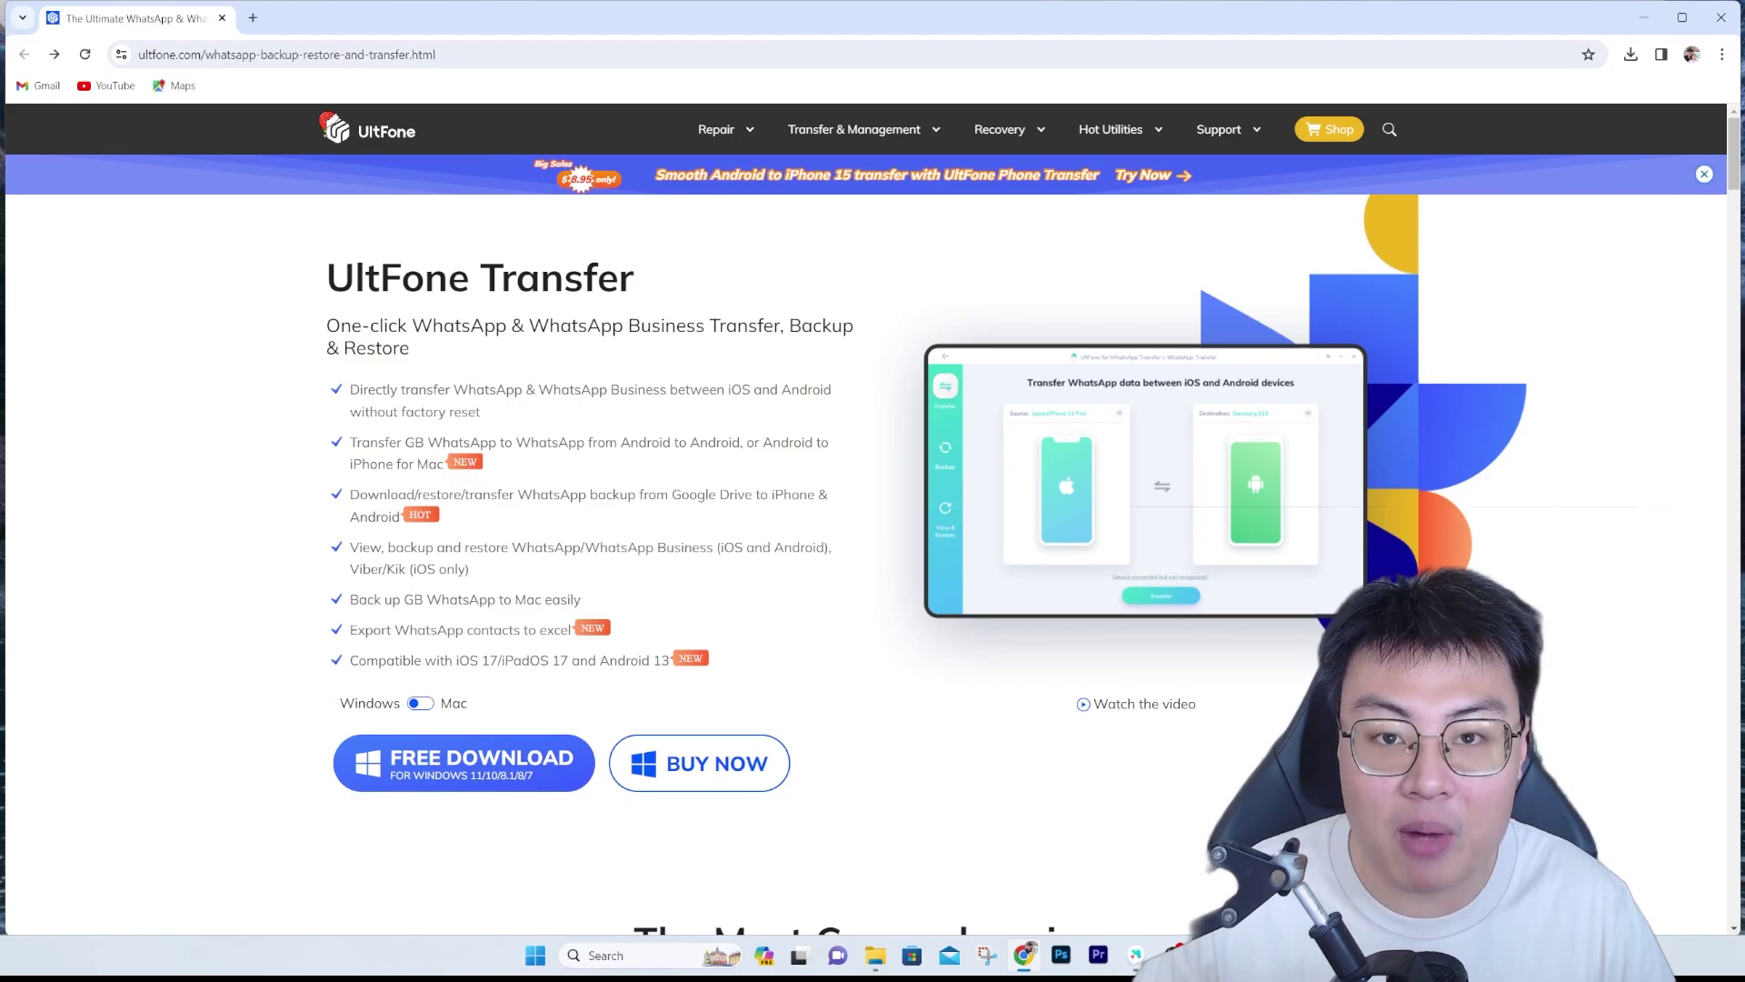
Scroll past the Free Download and Buy Now buttons to 'The Most Comprehensive…' WhatsApp section
{"action": "scroll", "coordinate": [865, 545], "scroll_direction": "down", "scroll_amount": 1}
{"action": "scroll", "coordinate": [865, 545], "scroll_direction": "down", "scroll_amount": 1}
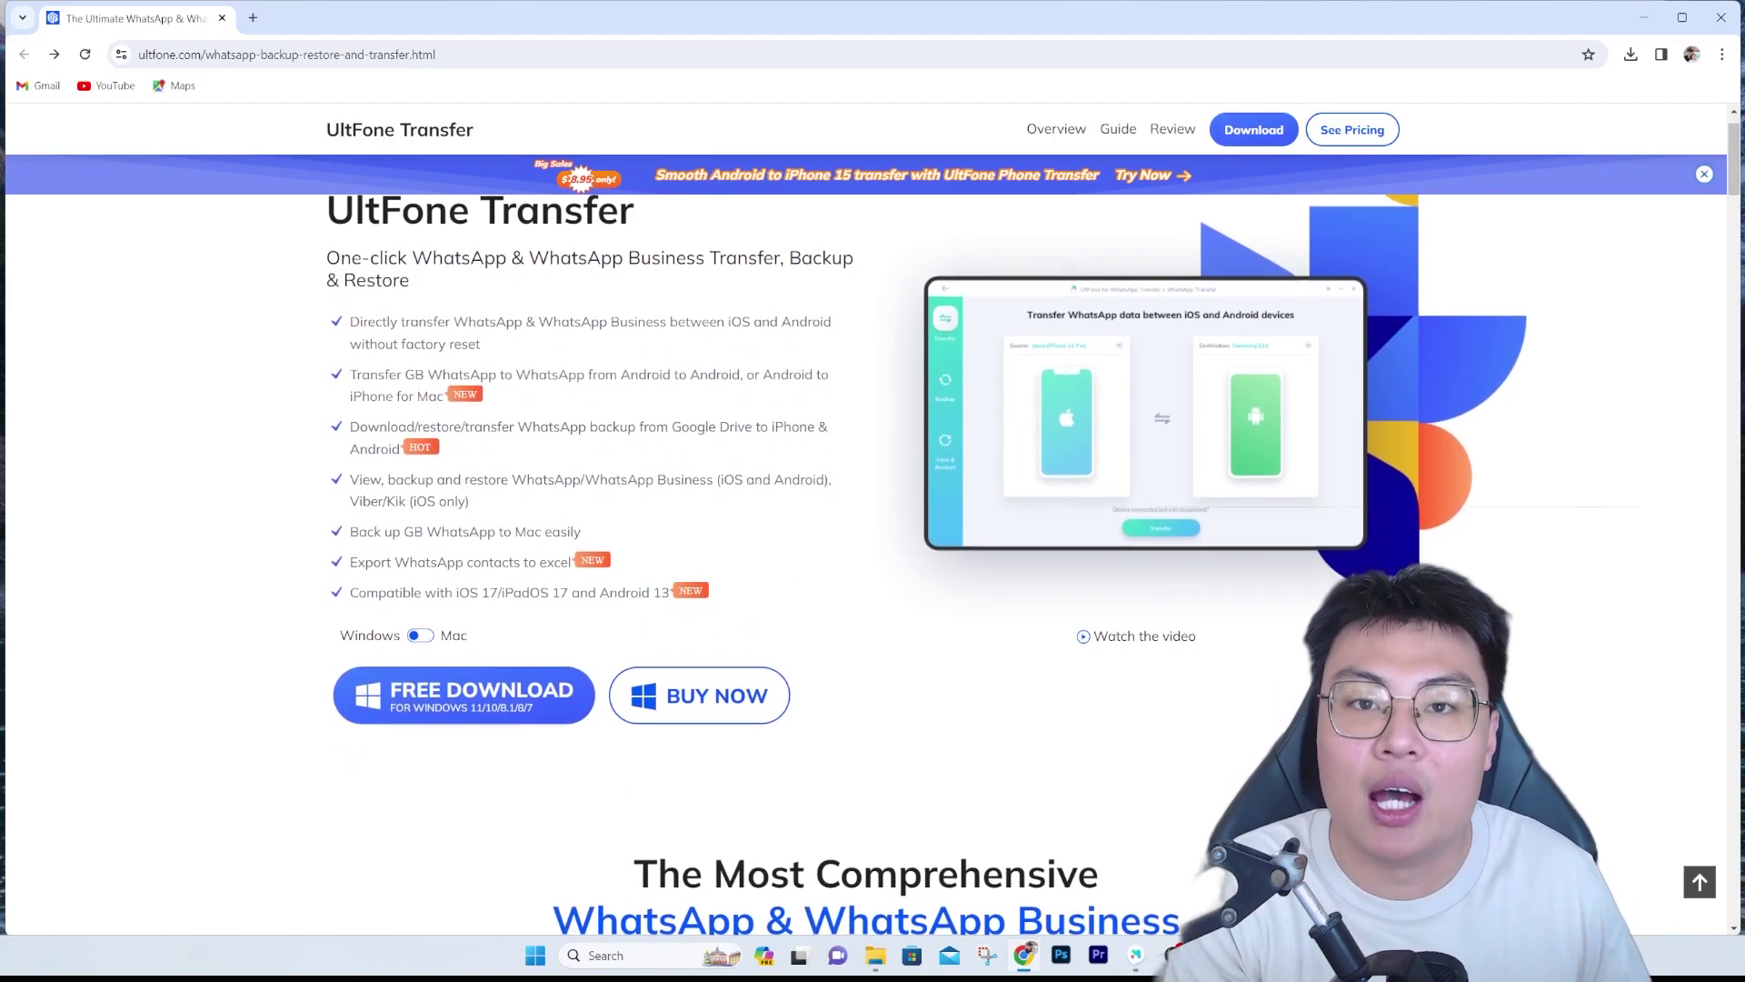
{"action": "scroll", "coordinate": [865, 545], "scroll_direction": "down", "scroll_amount": 1}
{"action": "scroll", "coordinate": [865, 546], "scroll_direction": "down", "scroll_amount": 1}
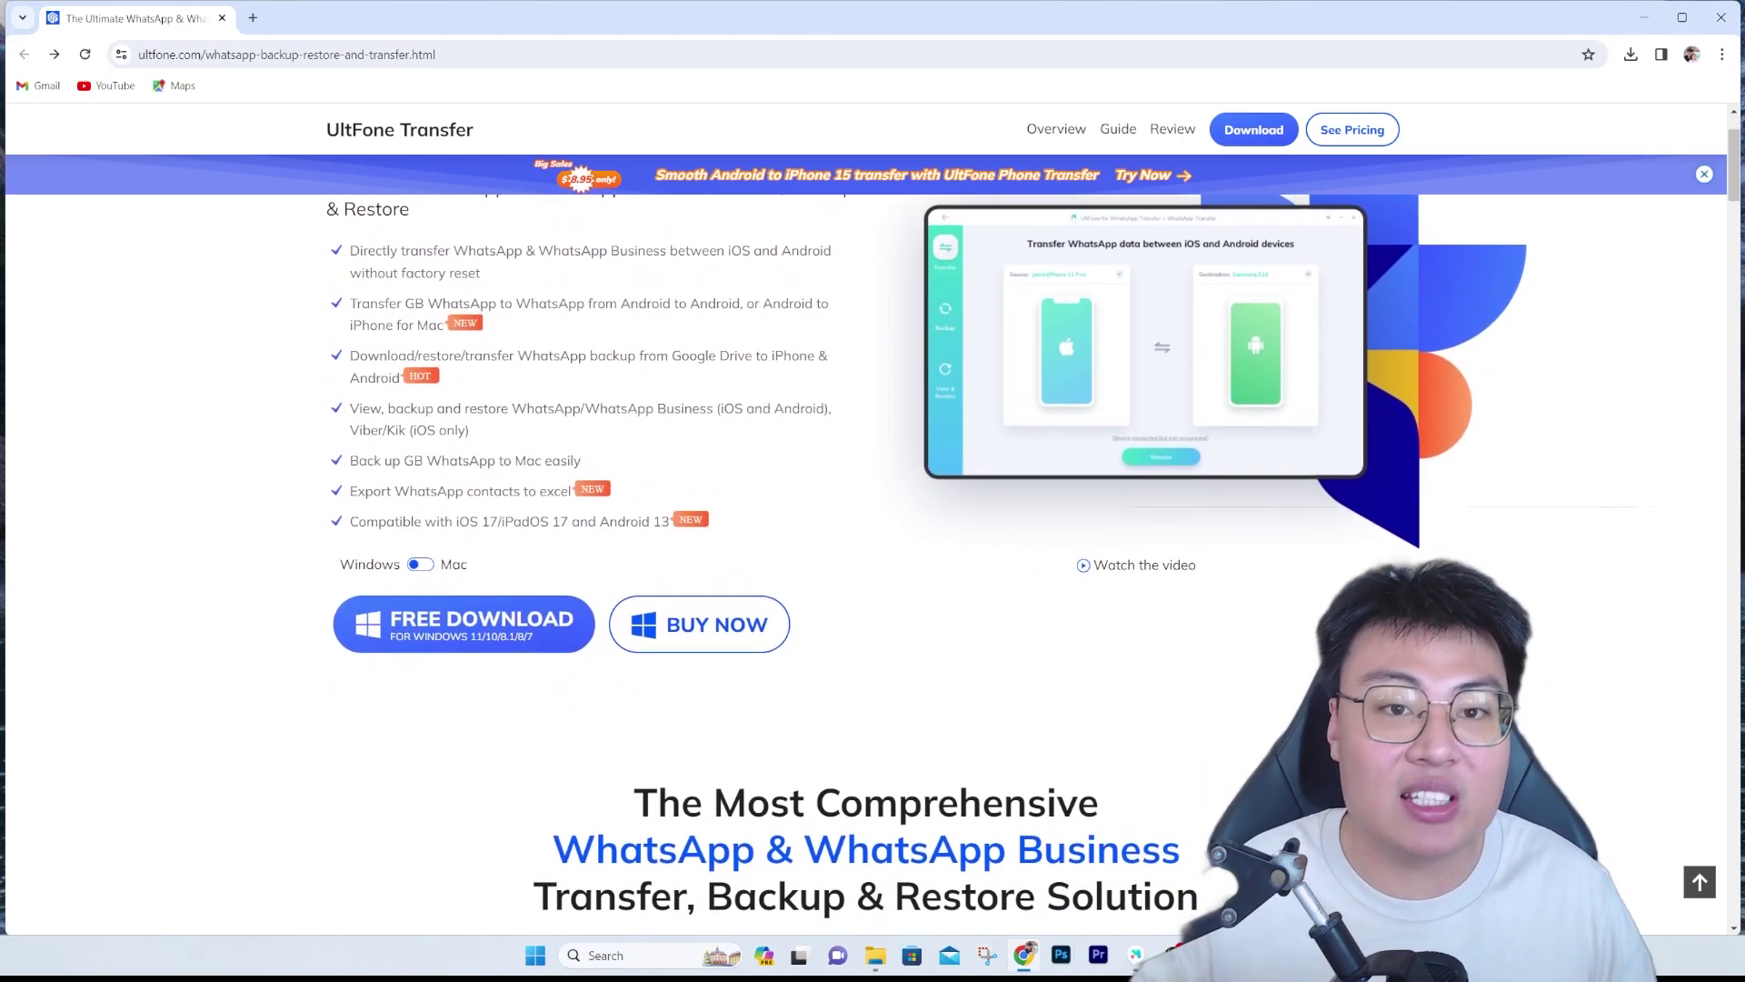
{"action": "scroll", "coordinate": [865, 546], "scroll_direction": "down", "scroll_amount": 1}
{"action": "scroll", "coordinate": [865, 546], "scroll_direction": "down", "scroll_amount": 1}
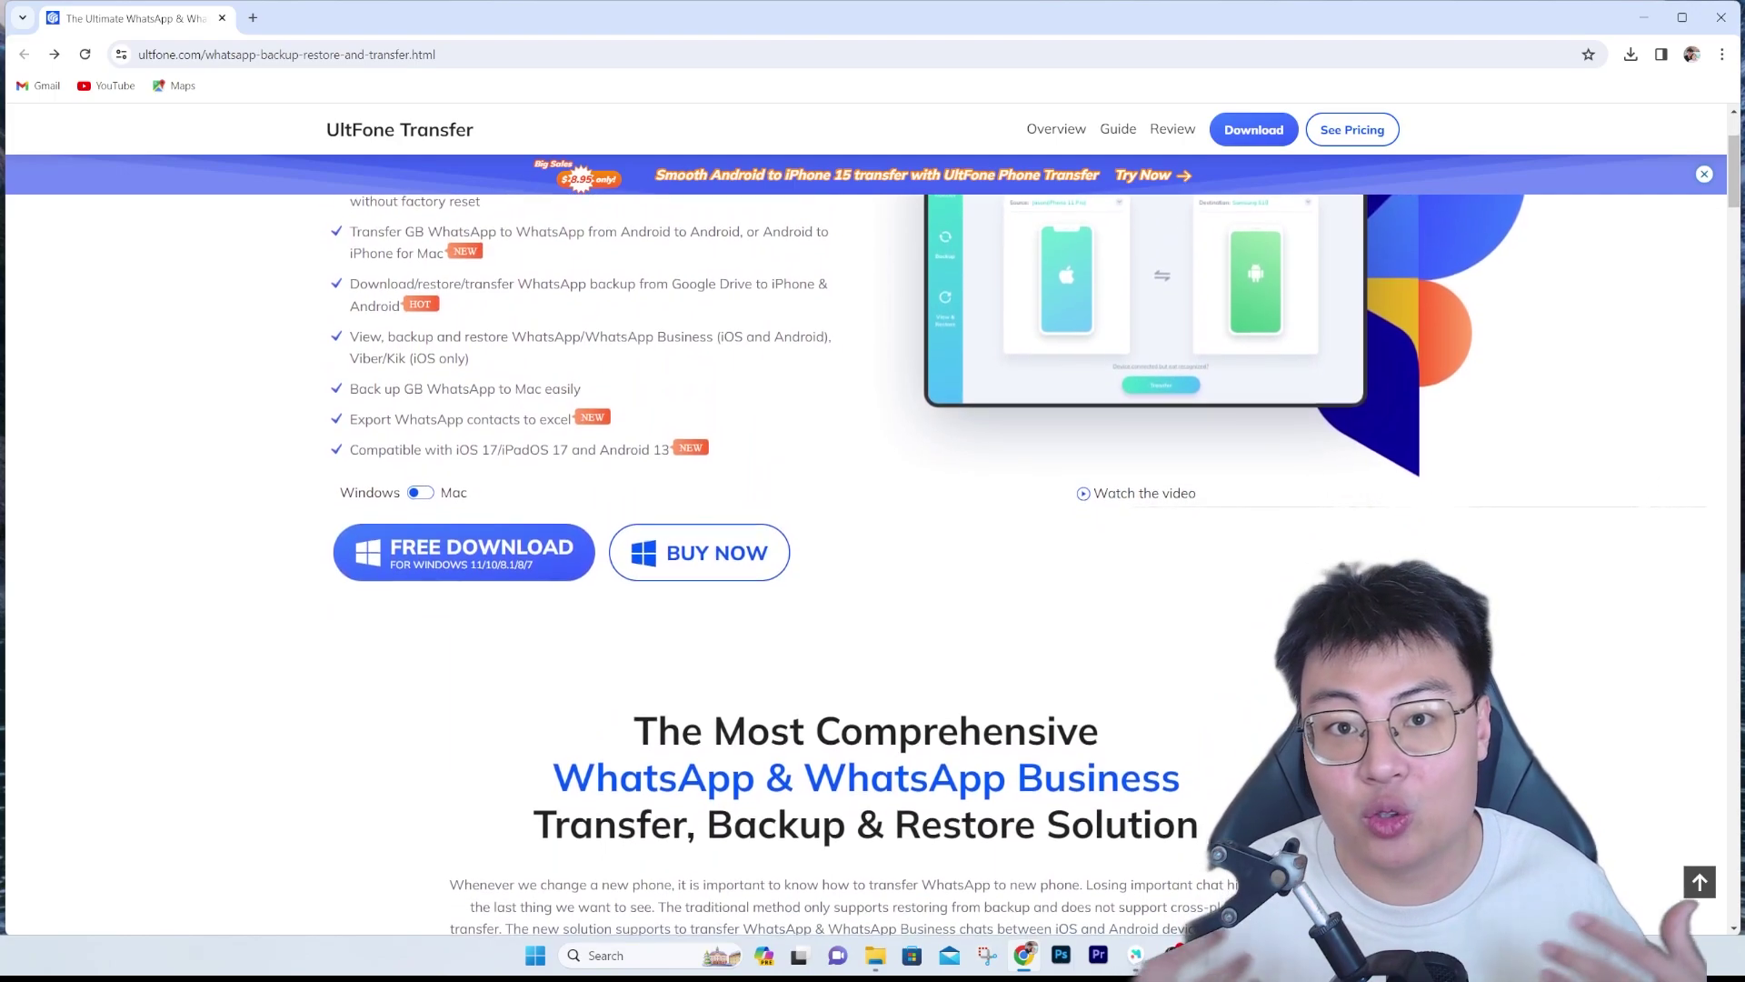
{"action": "scroll", "coordinate": [865, 545], "scroll_direction": "down", "scroll_amount": 1}
{"action": "scroll", "coordinate": [865, 545], "scroll_direction": "down", "scroll_amount": 1}
{"action": "scroll", "coordinate": [865, 545], "scroll_direction": "down", "scroll_amount": 1}
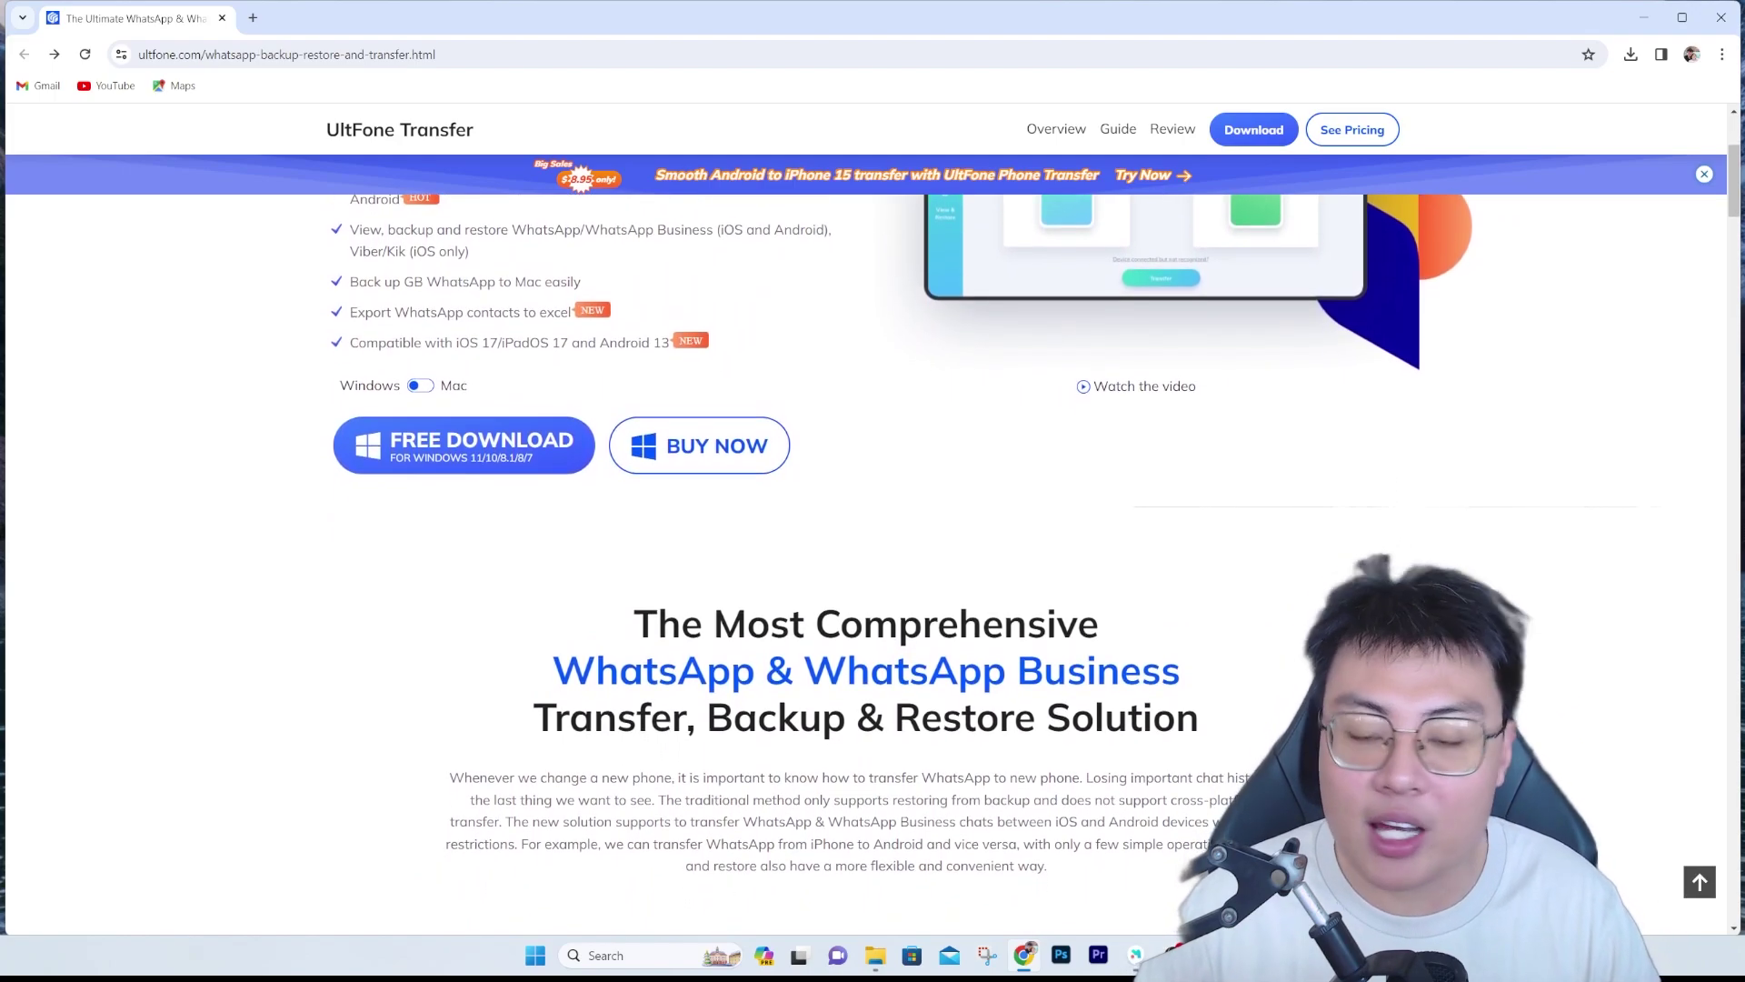
{"action": "scroll", "coordinate": [865, 546], "scroll_direction": "down", "scroll_amount": 1}
{"action": "scroll", "coordinate": [865, 545], "scroll_direction": "down", "scroll_amount": 1}
{"action": "scroll", "coordinate": [866, 545], "scroll_direction": "down", "scroll_amount": 1}
{"action": "scroll", "coordinate": [866, 546], "scroll_direction": "down", "scroll_amount": 1}
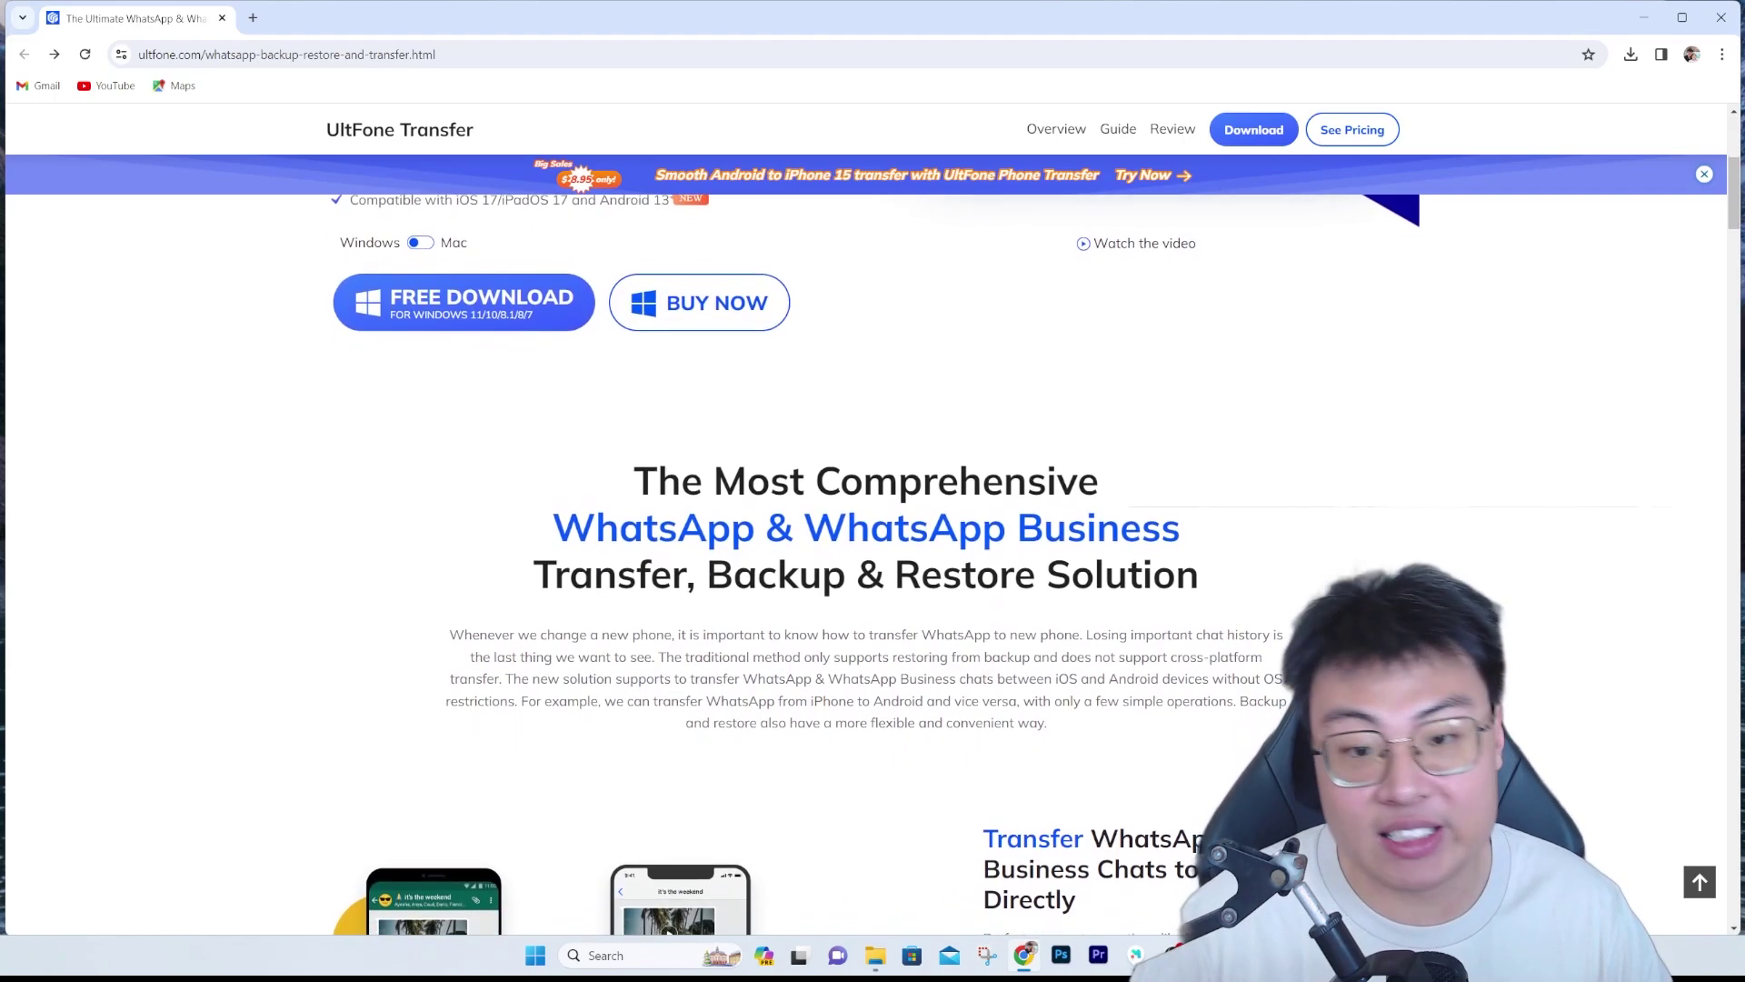
{"action": "scroll", "coordinate": [865, 545], "scroll_direction": "down", "scroll_amount": 1}
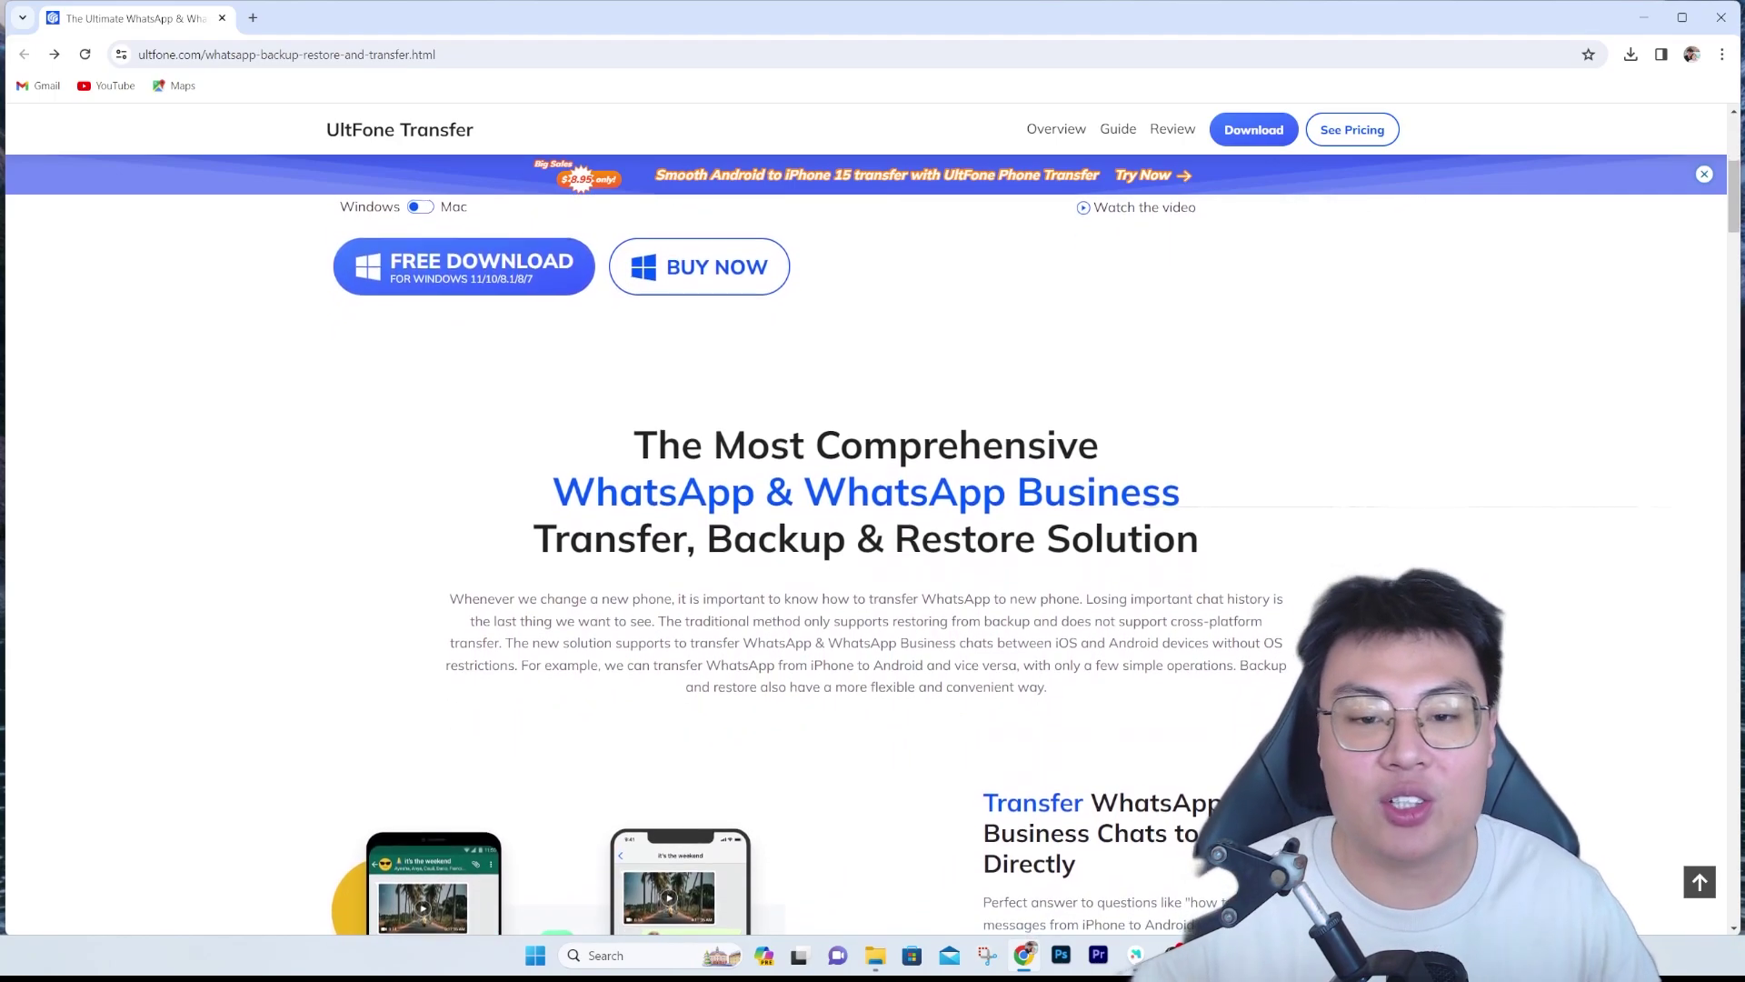
{"action": "scroll", "coordinate": [865, 545], "scroll_direction": "down", "scroll_amount": 1}
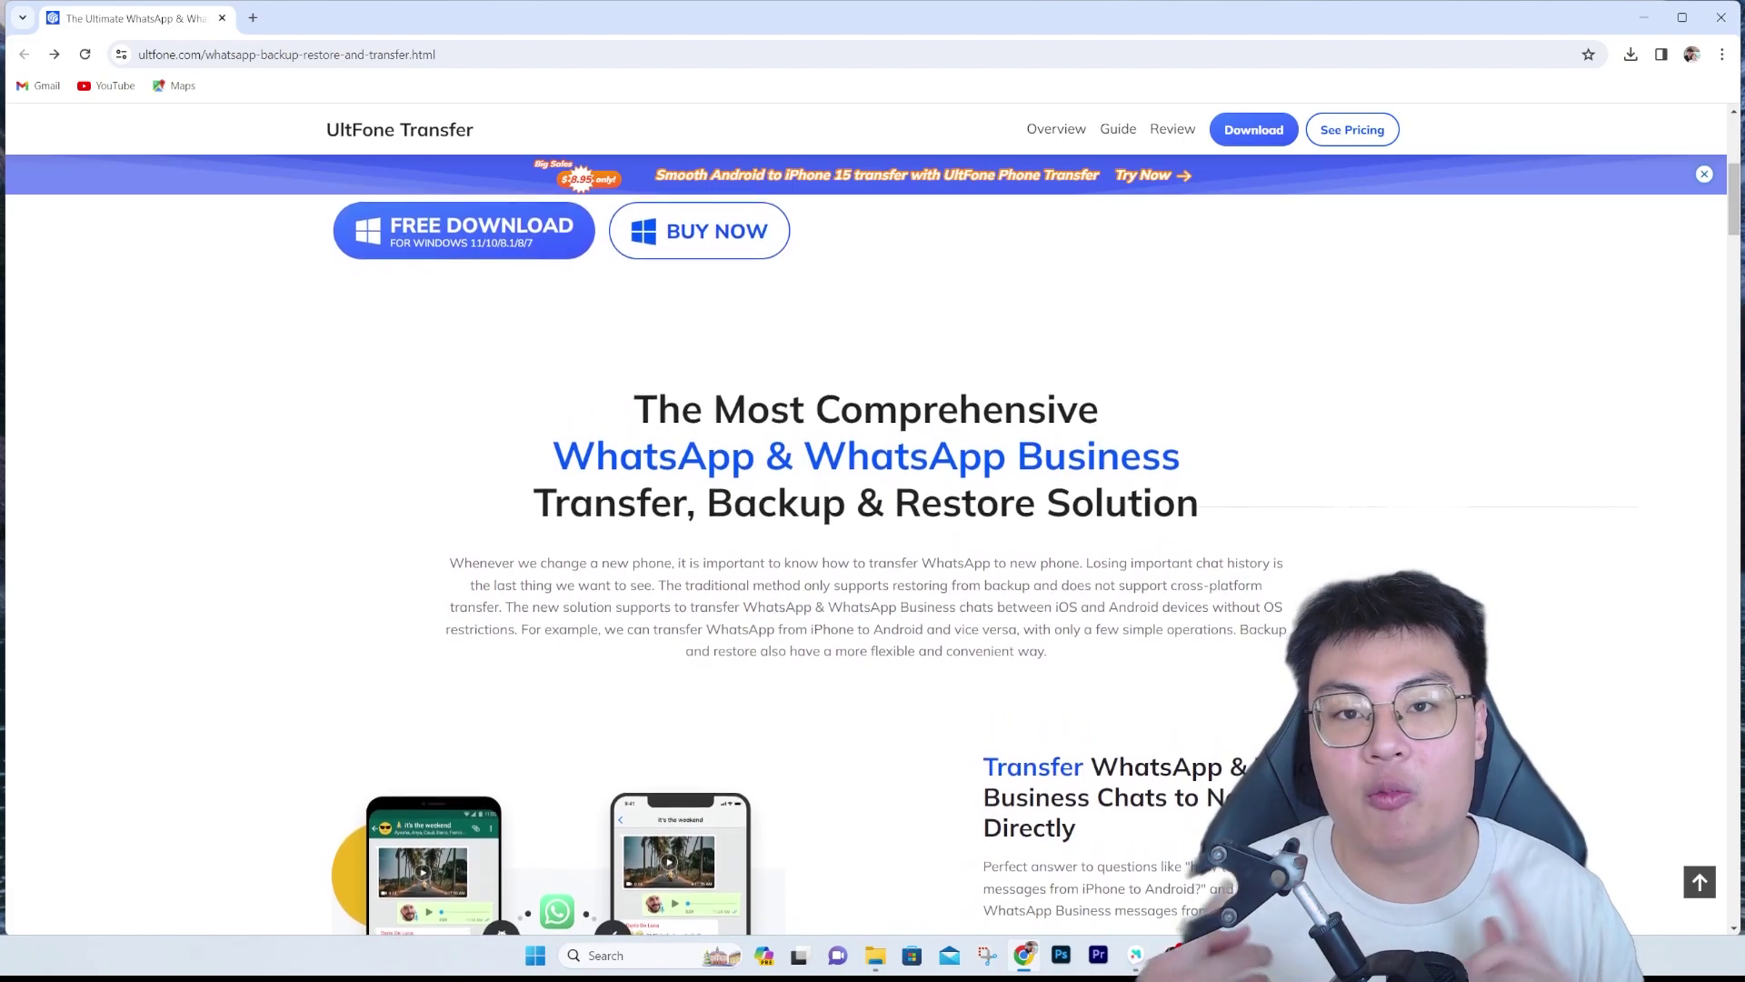
{"action": "scroll", "coordinate": [865, 545], "scroll_direction": "down", "scroll_amount": 1}
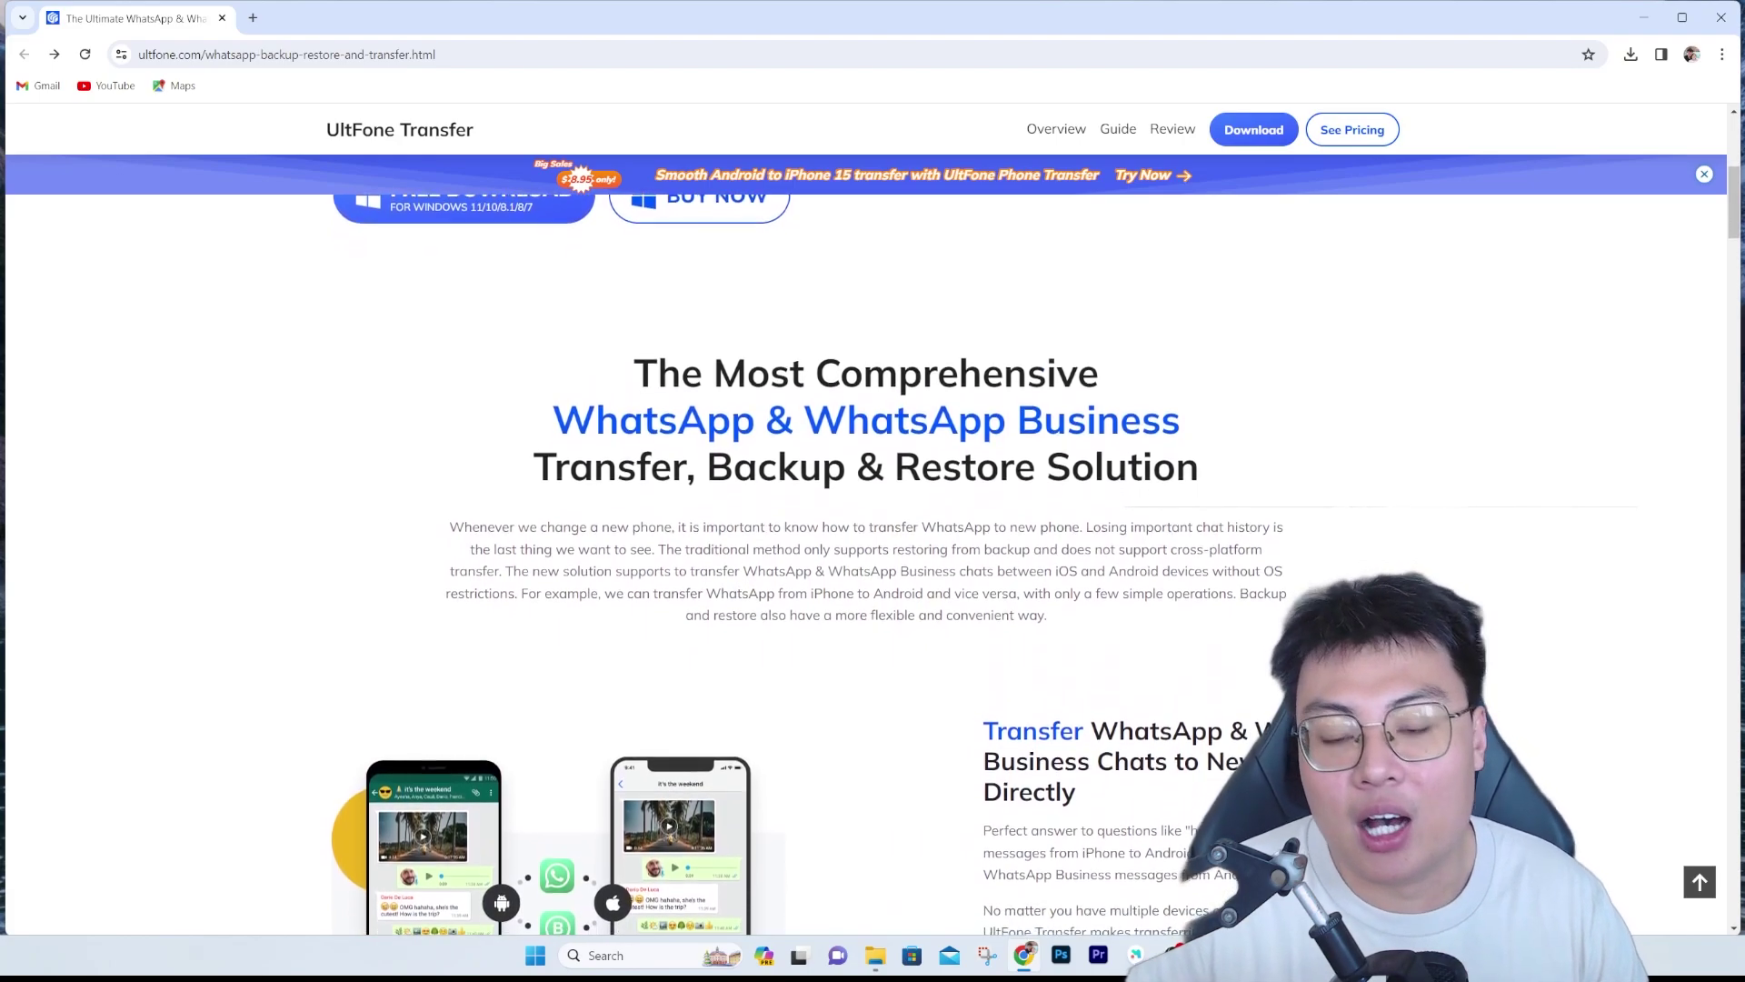
{"action": "scroll", "coordinate": [865, 546], "scroll_direction": "down", "scroll_amount": 1}
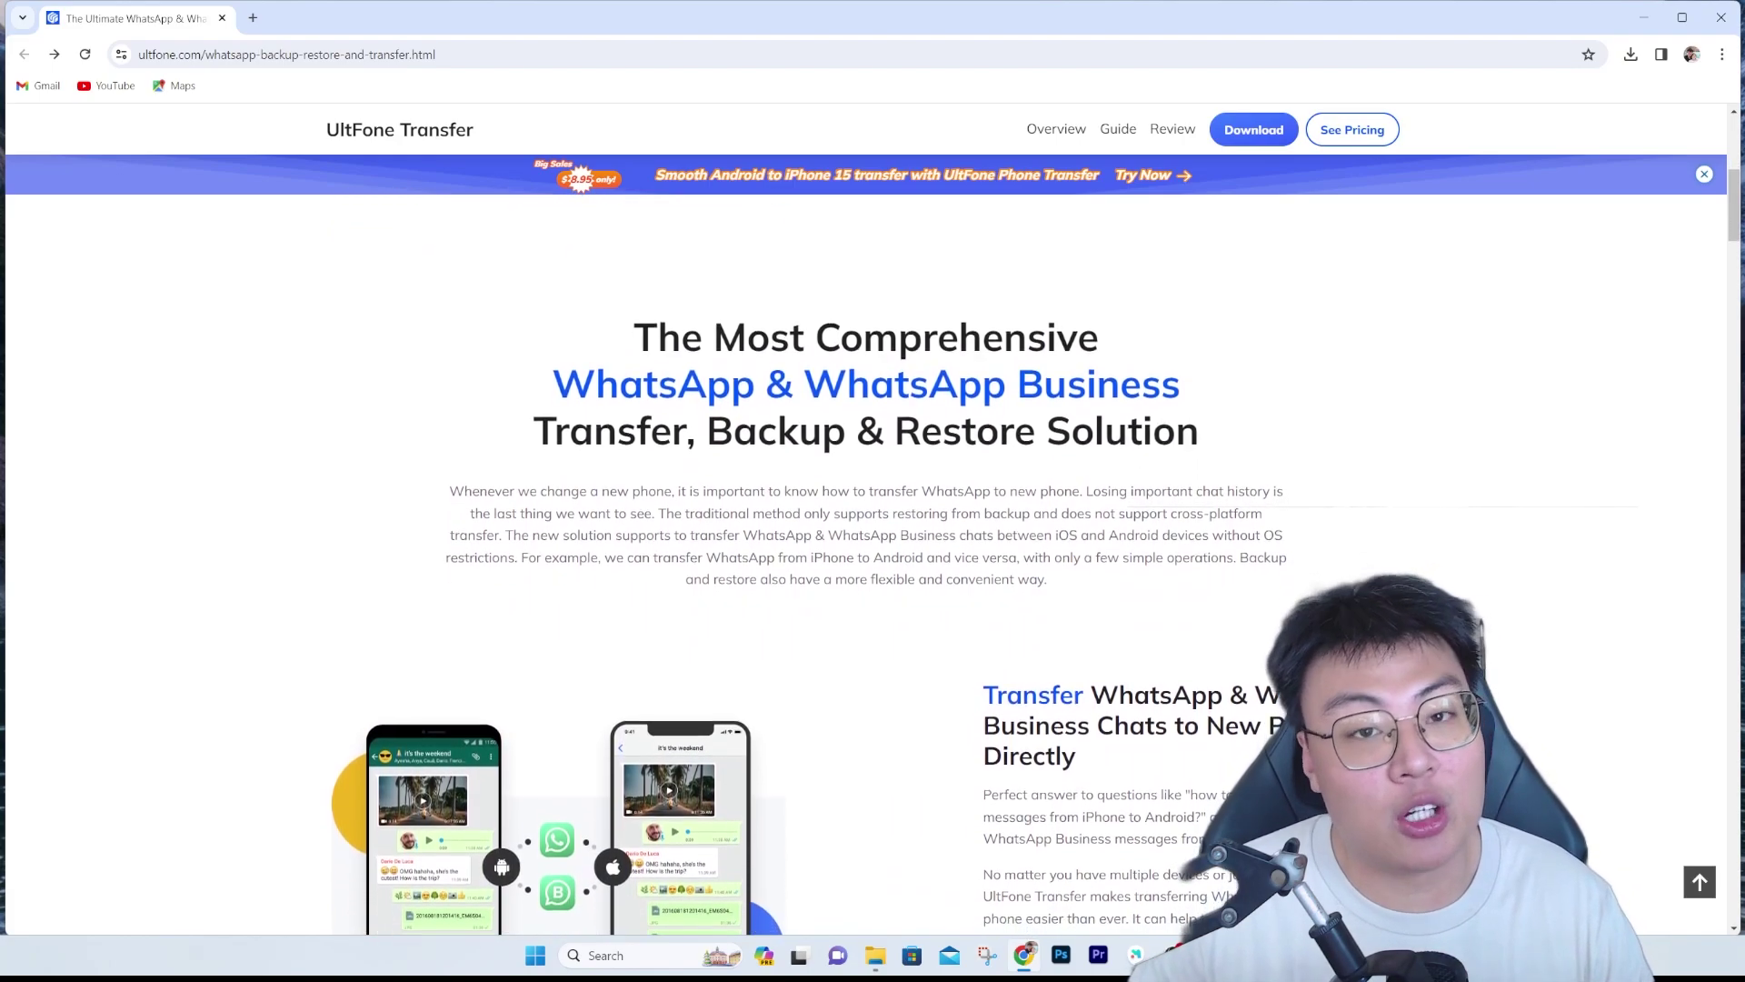
{"action": "scroll", "coordinate": [865, 545], "scroll_direction": "down", "scroll_amount": 1}
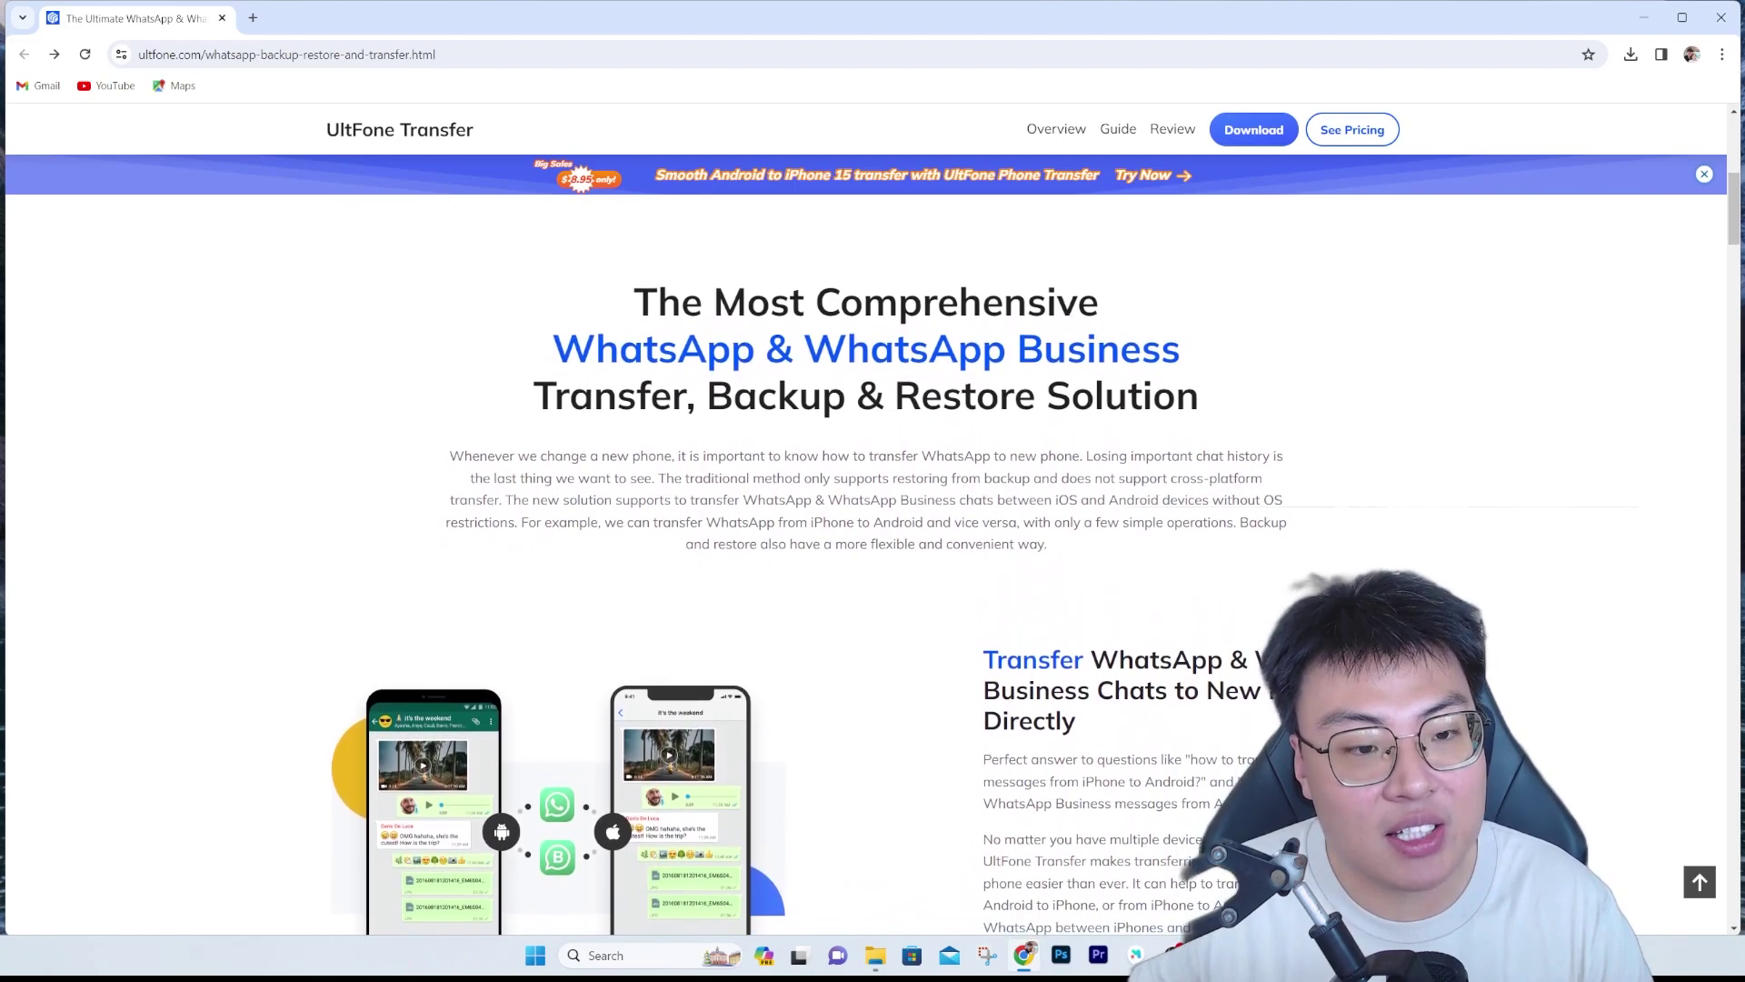
{"action": "scroll", "coordinate": [865, 545], "scroll_direction": "down", "scroll_amount": 1}
{"action": "scroll", "coordinate": [865, 545], "scroll_direction": "down", "scroll_amount": 1}
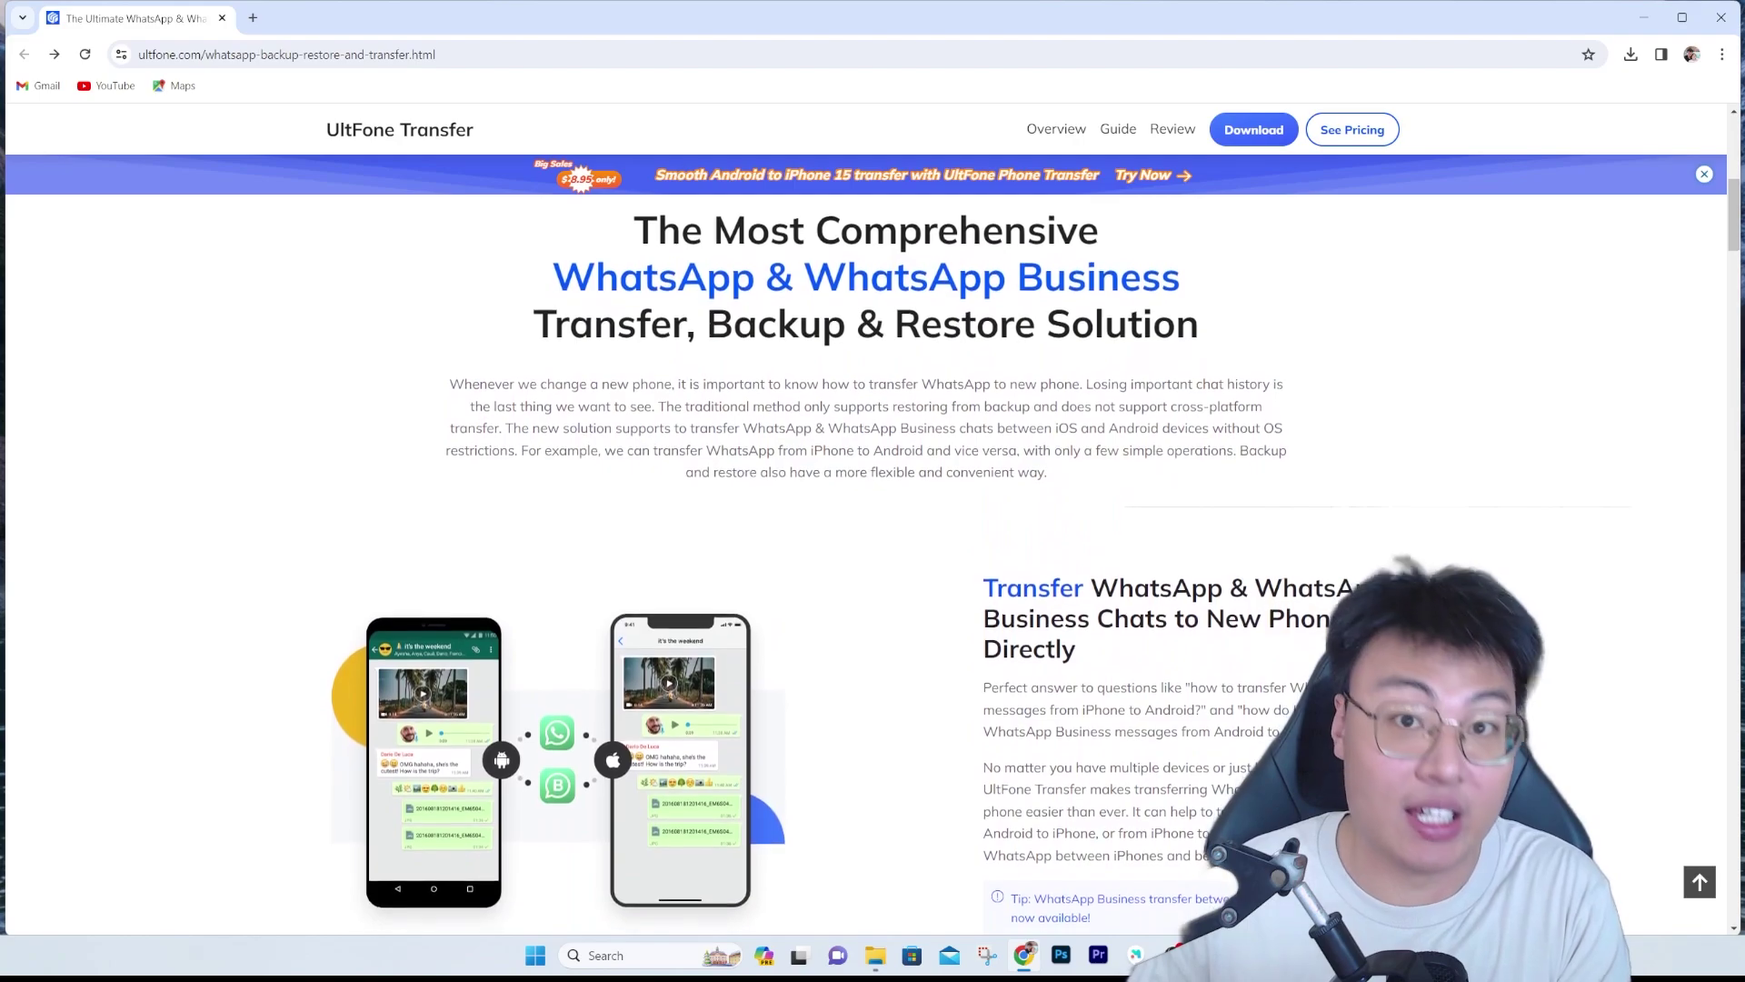
{"action": "scroll", "coordinate": [865, 546], "scroll_direction": "down", "scroll_amount": 1}
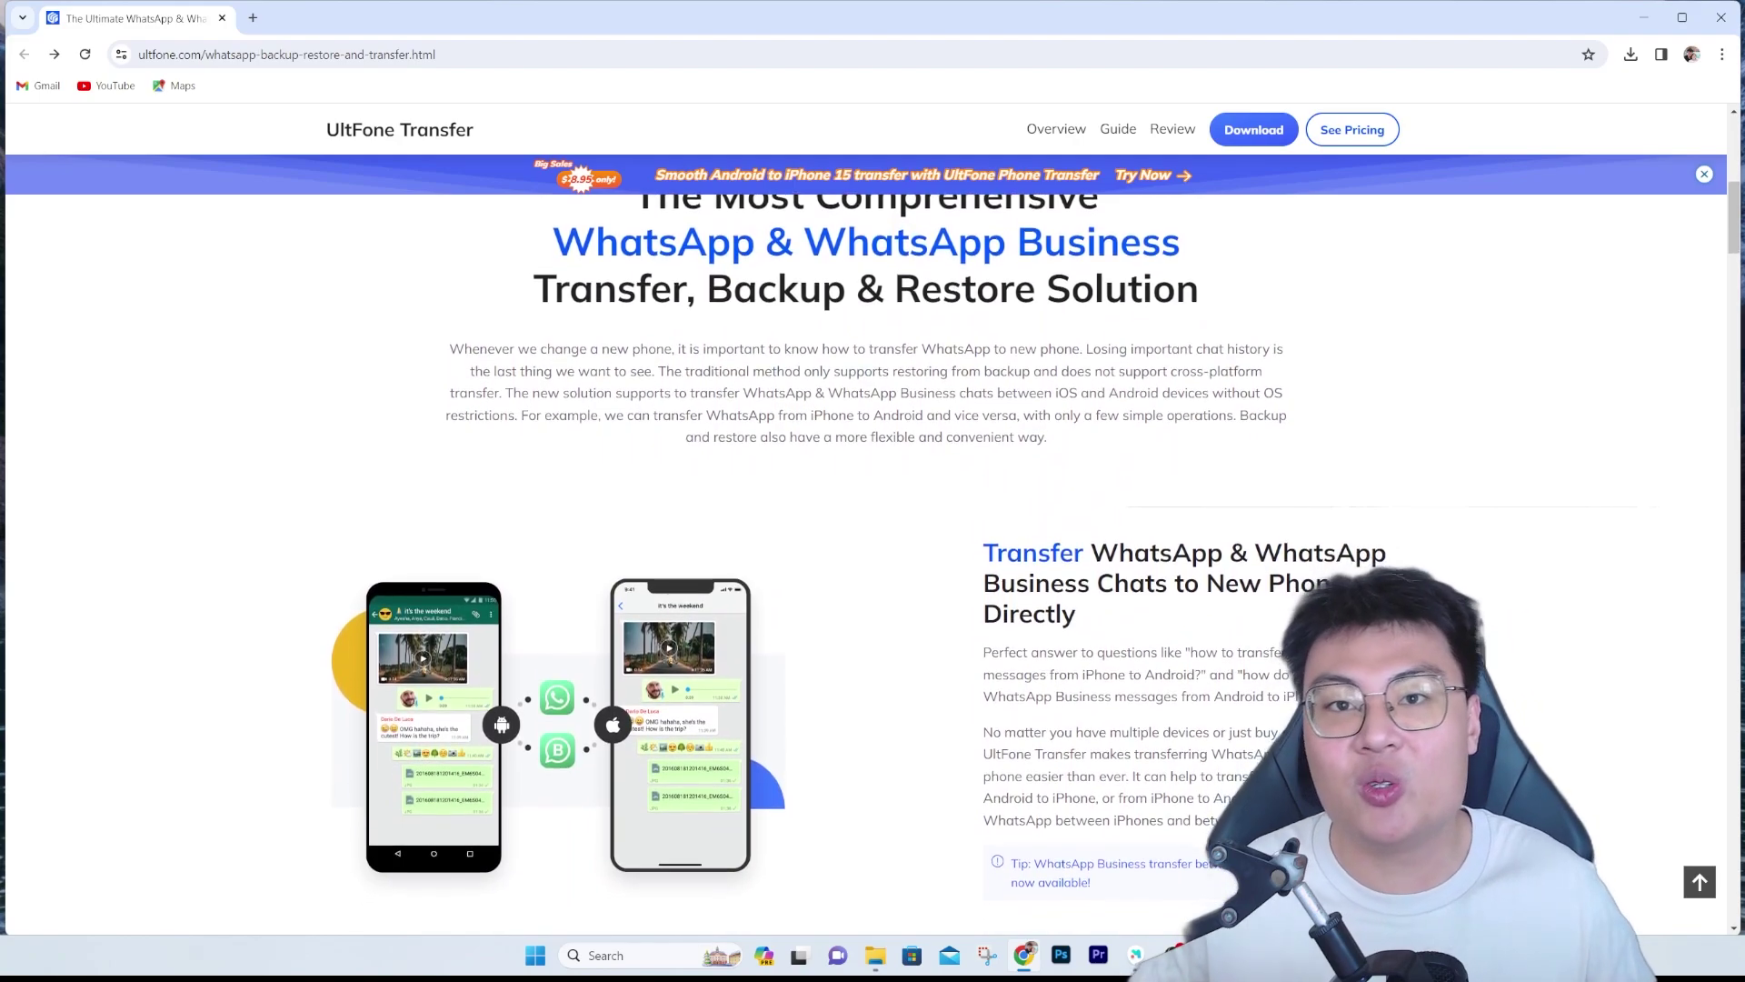
{"action": "scroll", "coordinate": [865, 546], "scroll_direction": "down", "scroll_amount": 1}
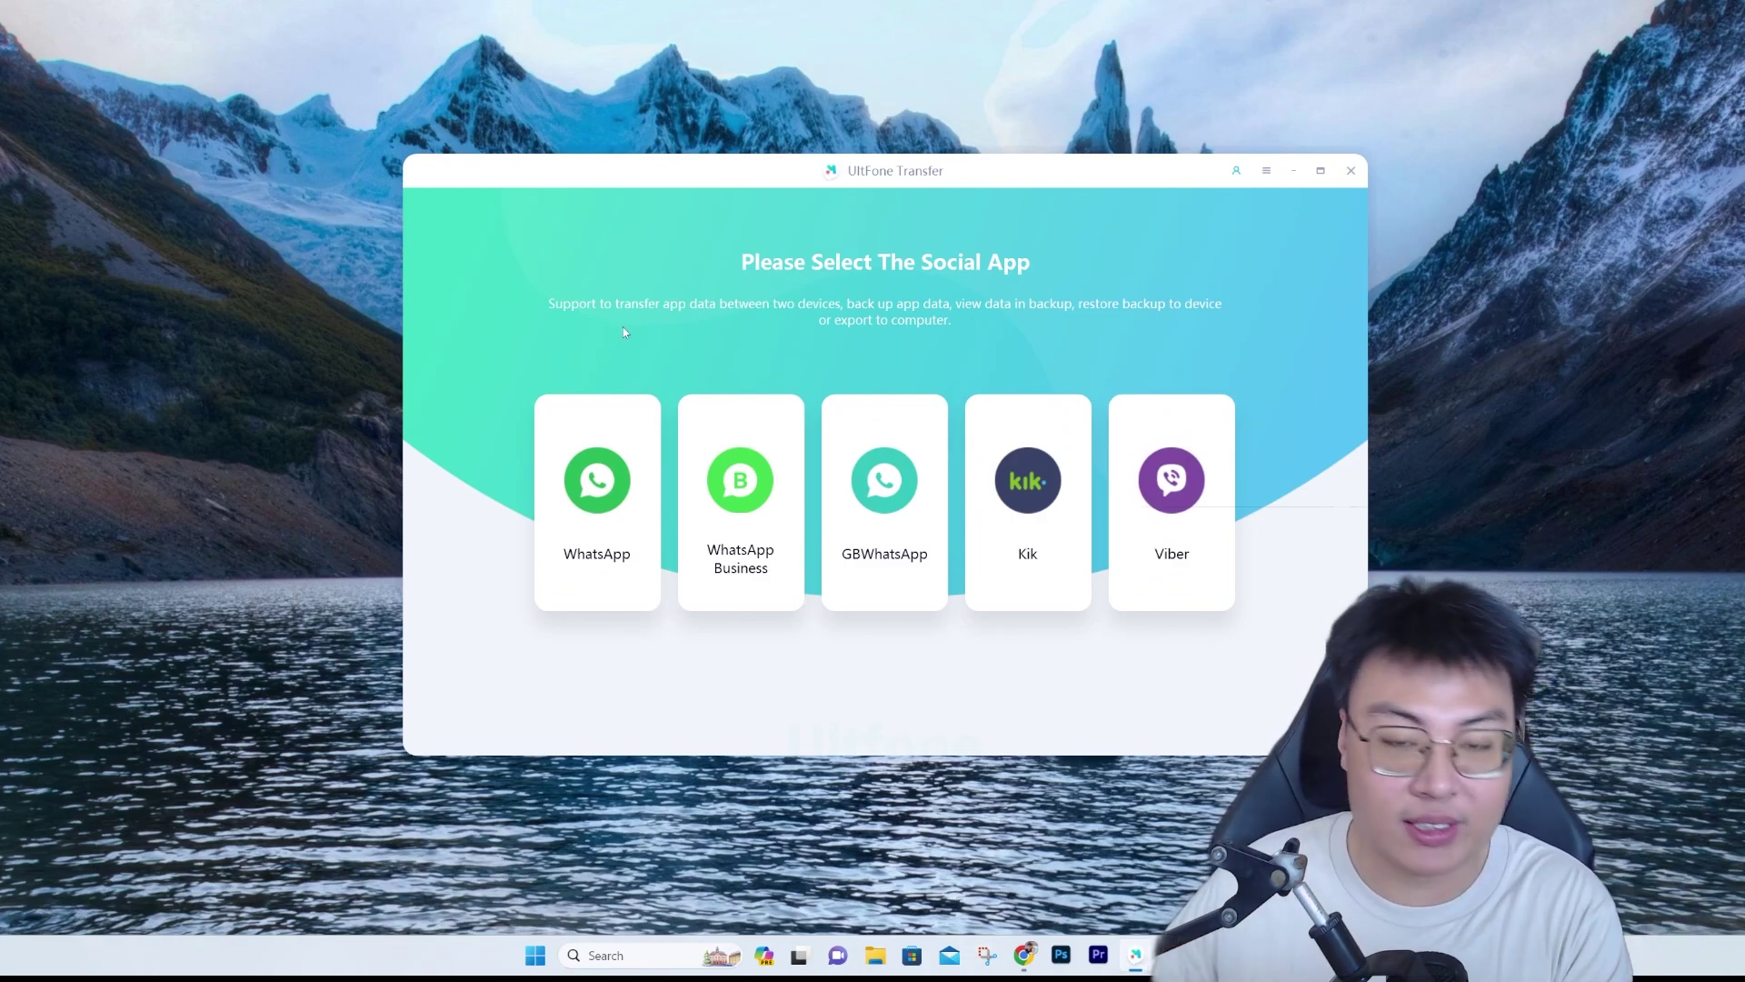
Choose WhatsApp as the app to transfer and switch to the 'WhatsApp Data Transfer and Merge' mode
{"action": "left_click", "coordinate": [588, 502]}
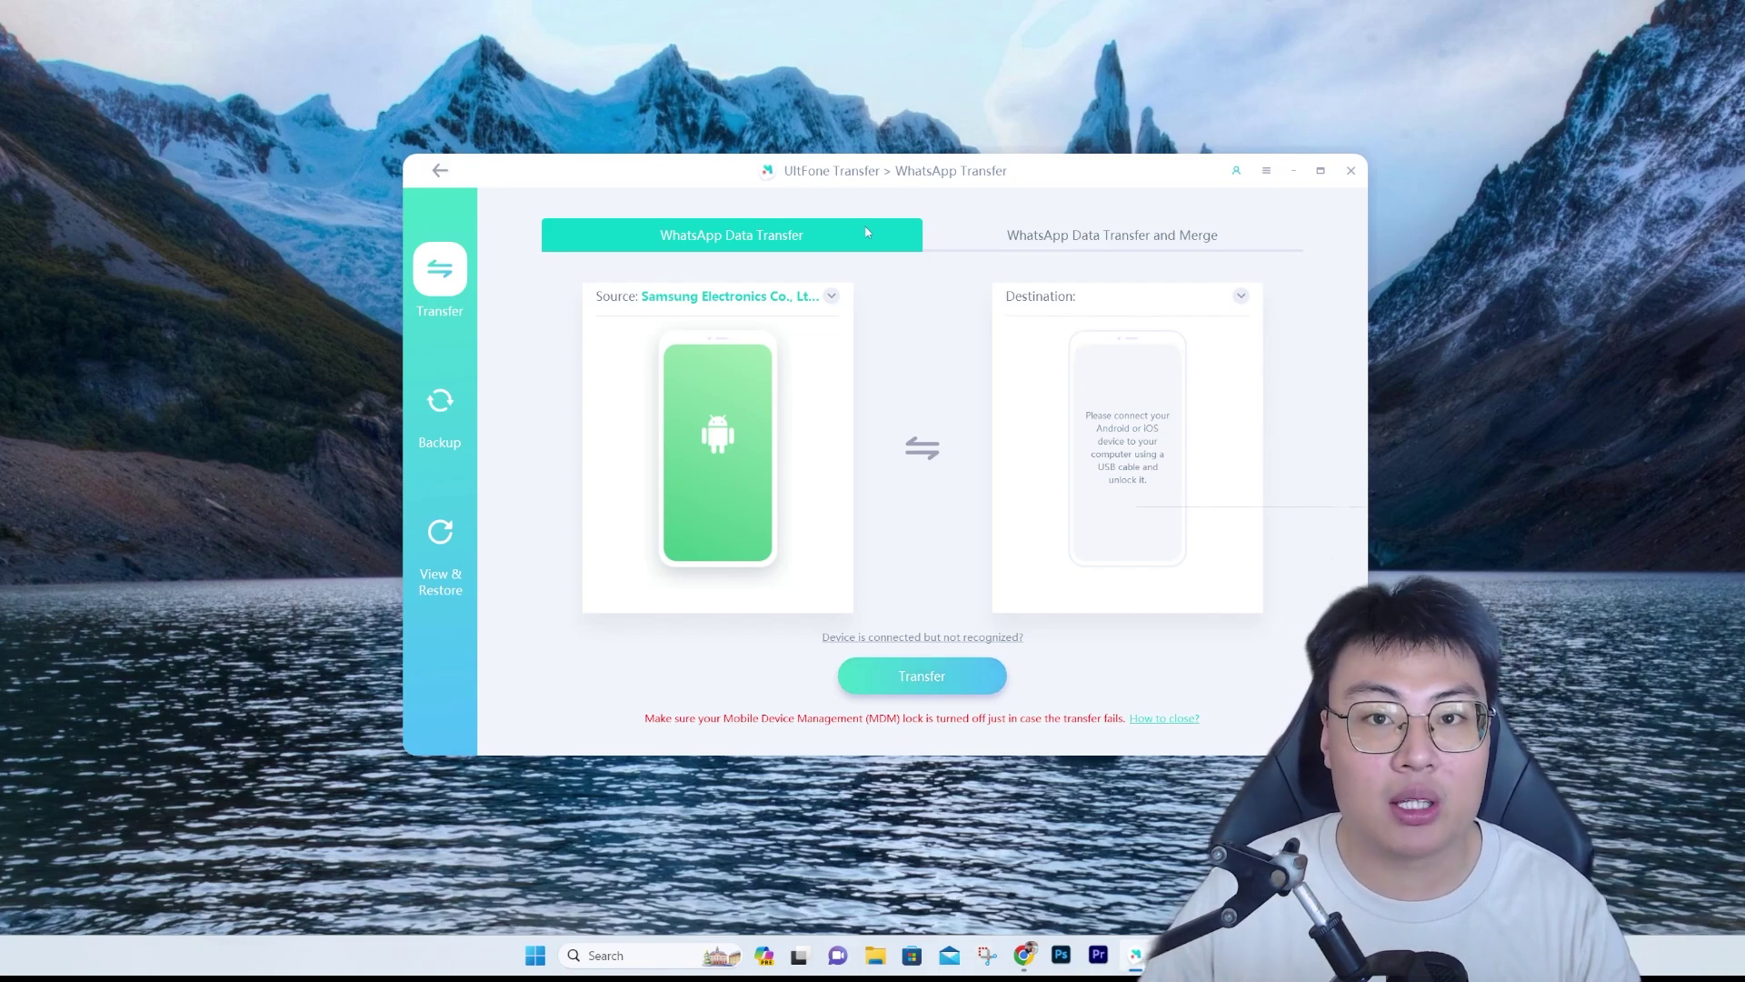
{"action": "left_click", "coordinate": [1123, 251]}
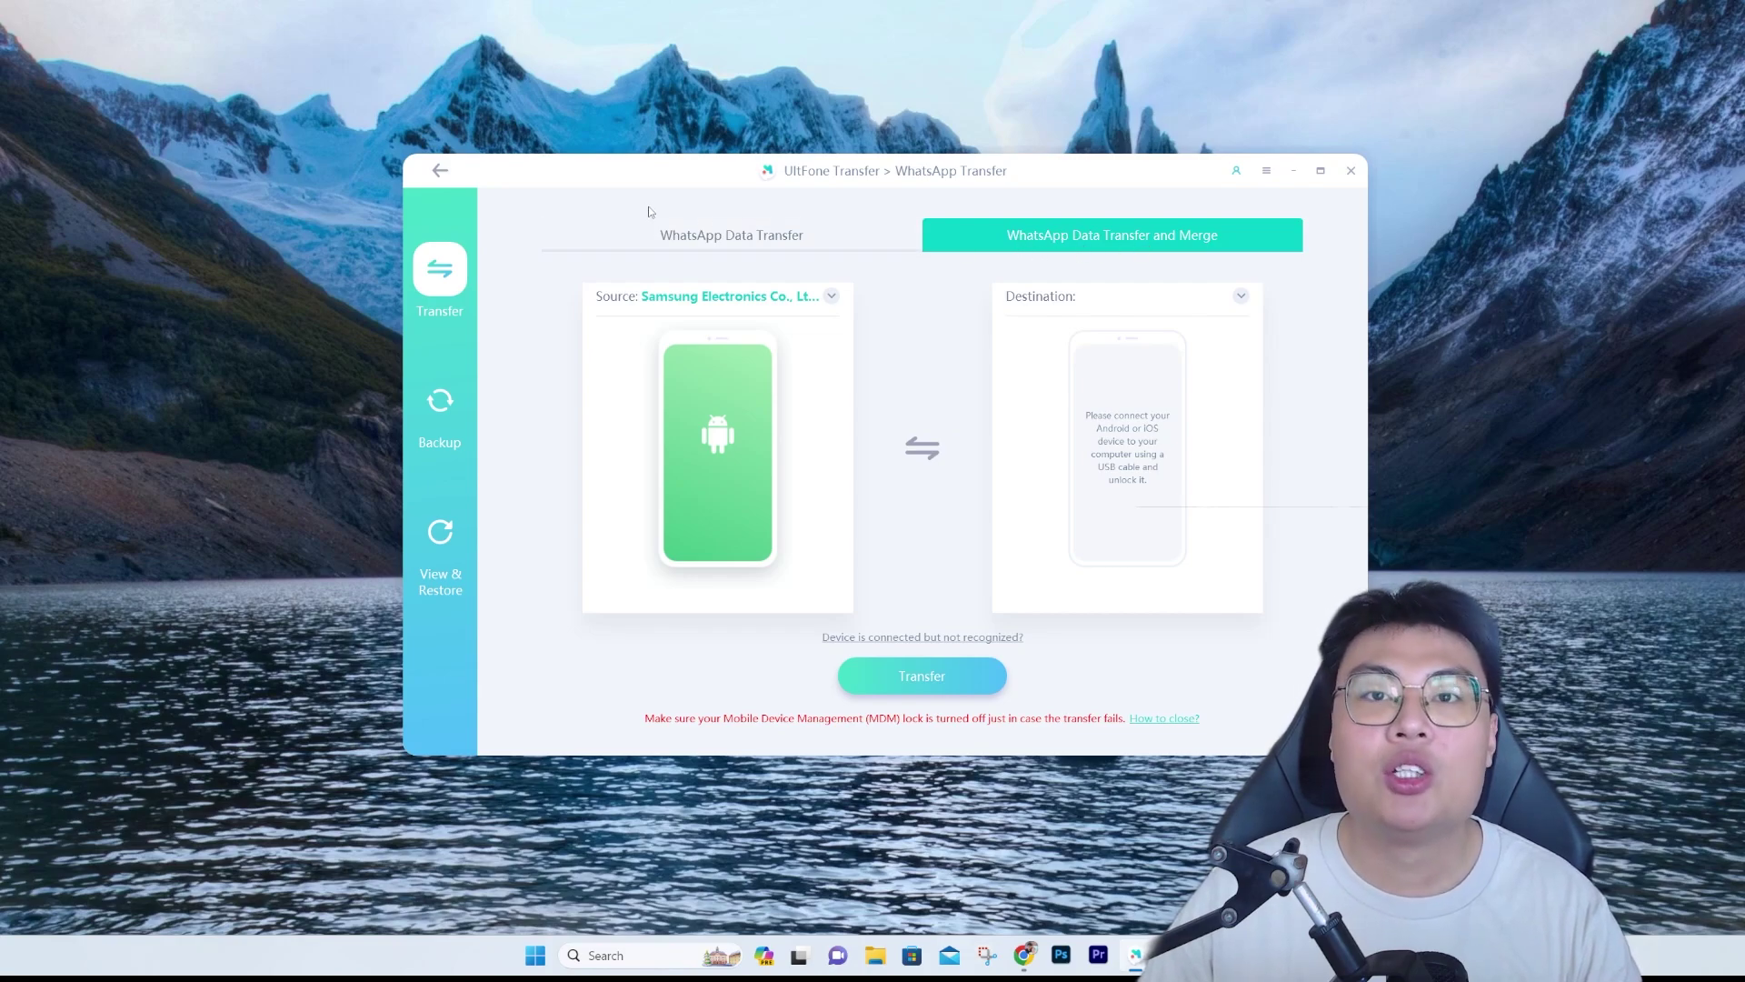
Toggle between the transfer modes and check the Destination list, ending in plain WhatsApp Data Transfer
{"action": "left_click", "coordinate": [854, 235]}
{"action": "left_click", "coordinate": [1064, 235]}
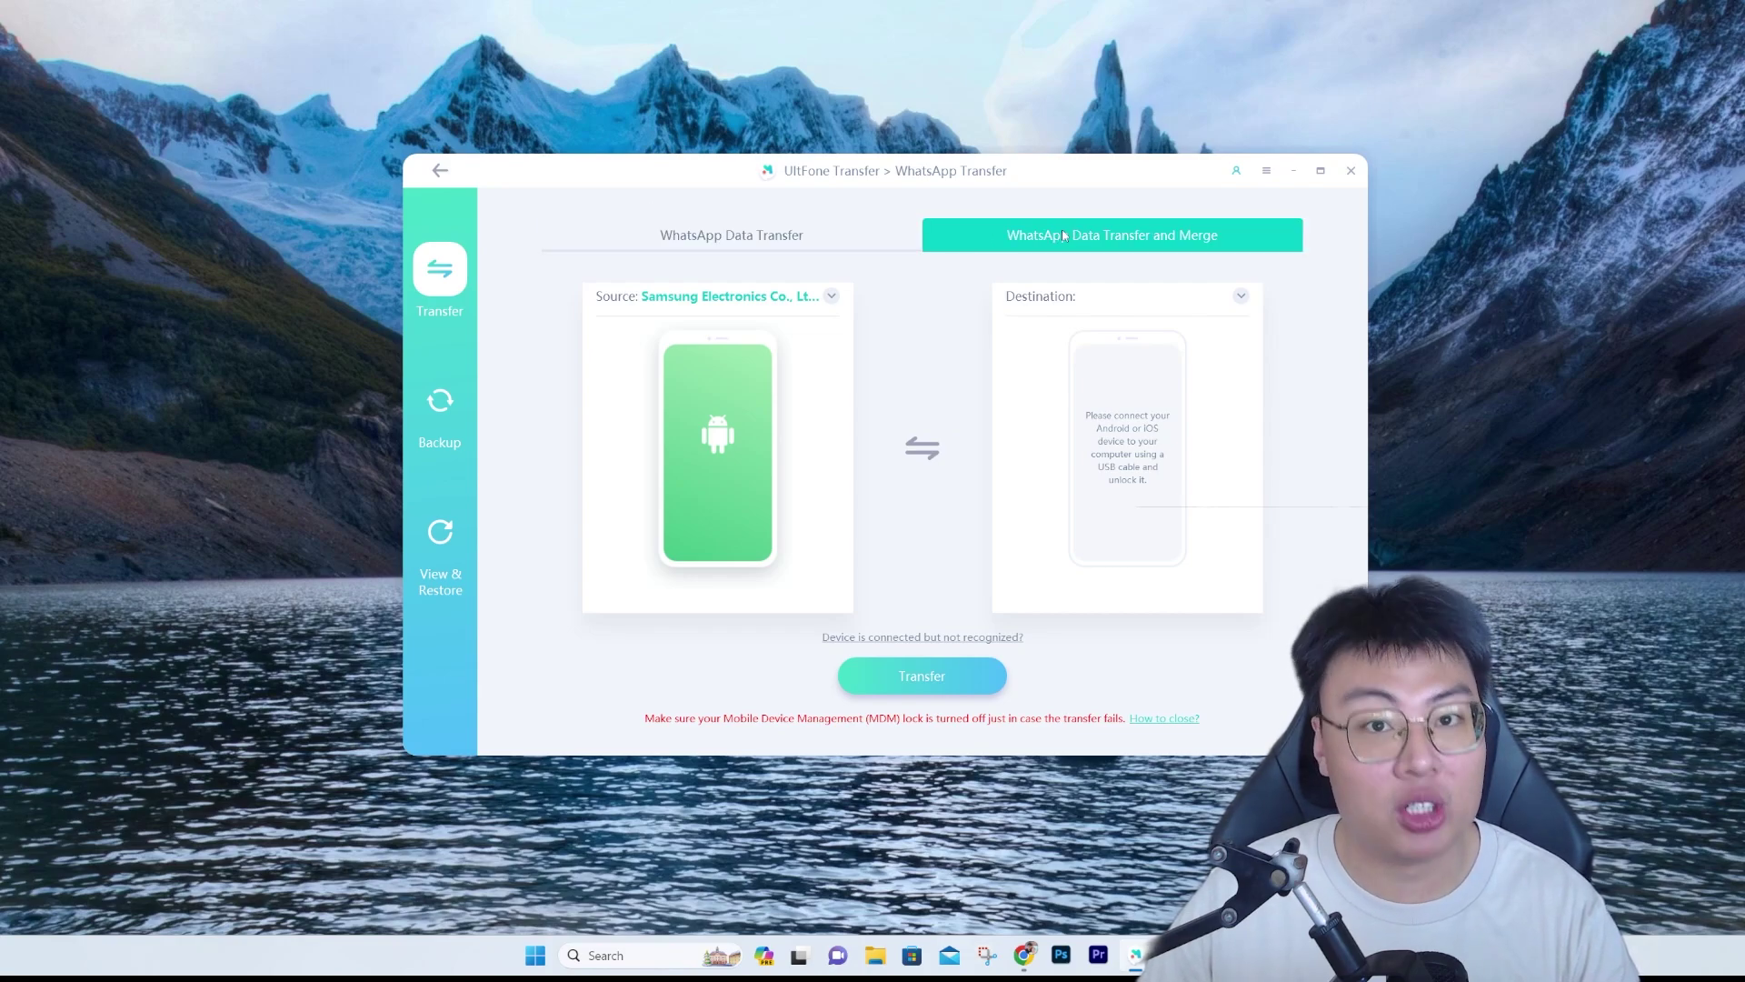
{"action": "left_click", "coordinate": [1248, 299]}
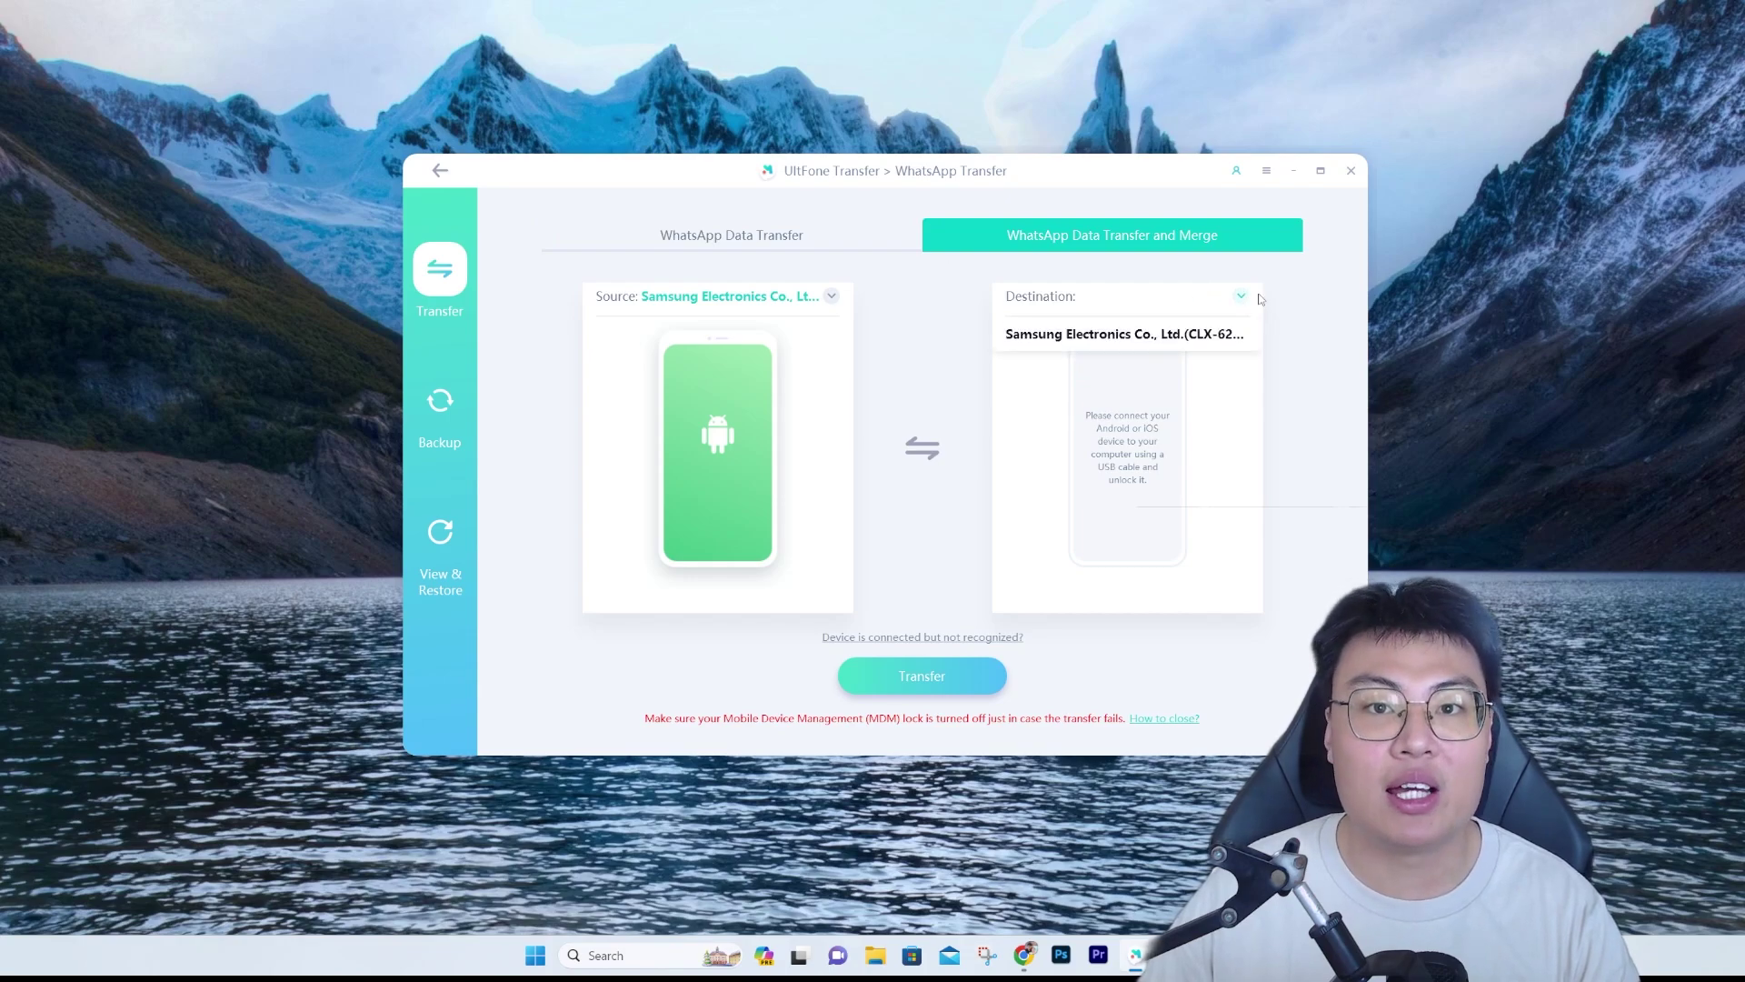
{"action": "left_click", "coordinate": [1171, 270]}
{"action": "left_click", "coordinate": [809, 240]}
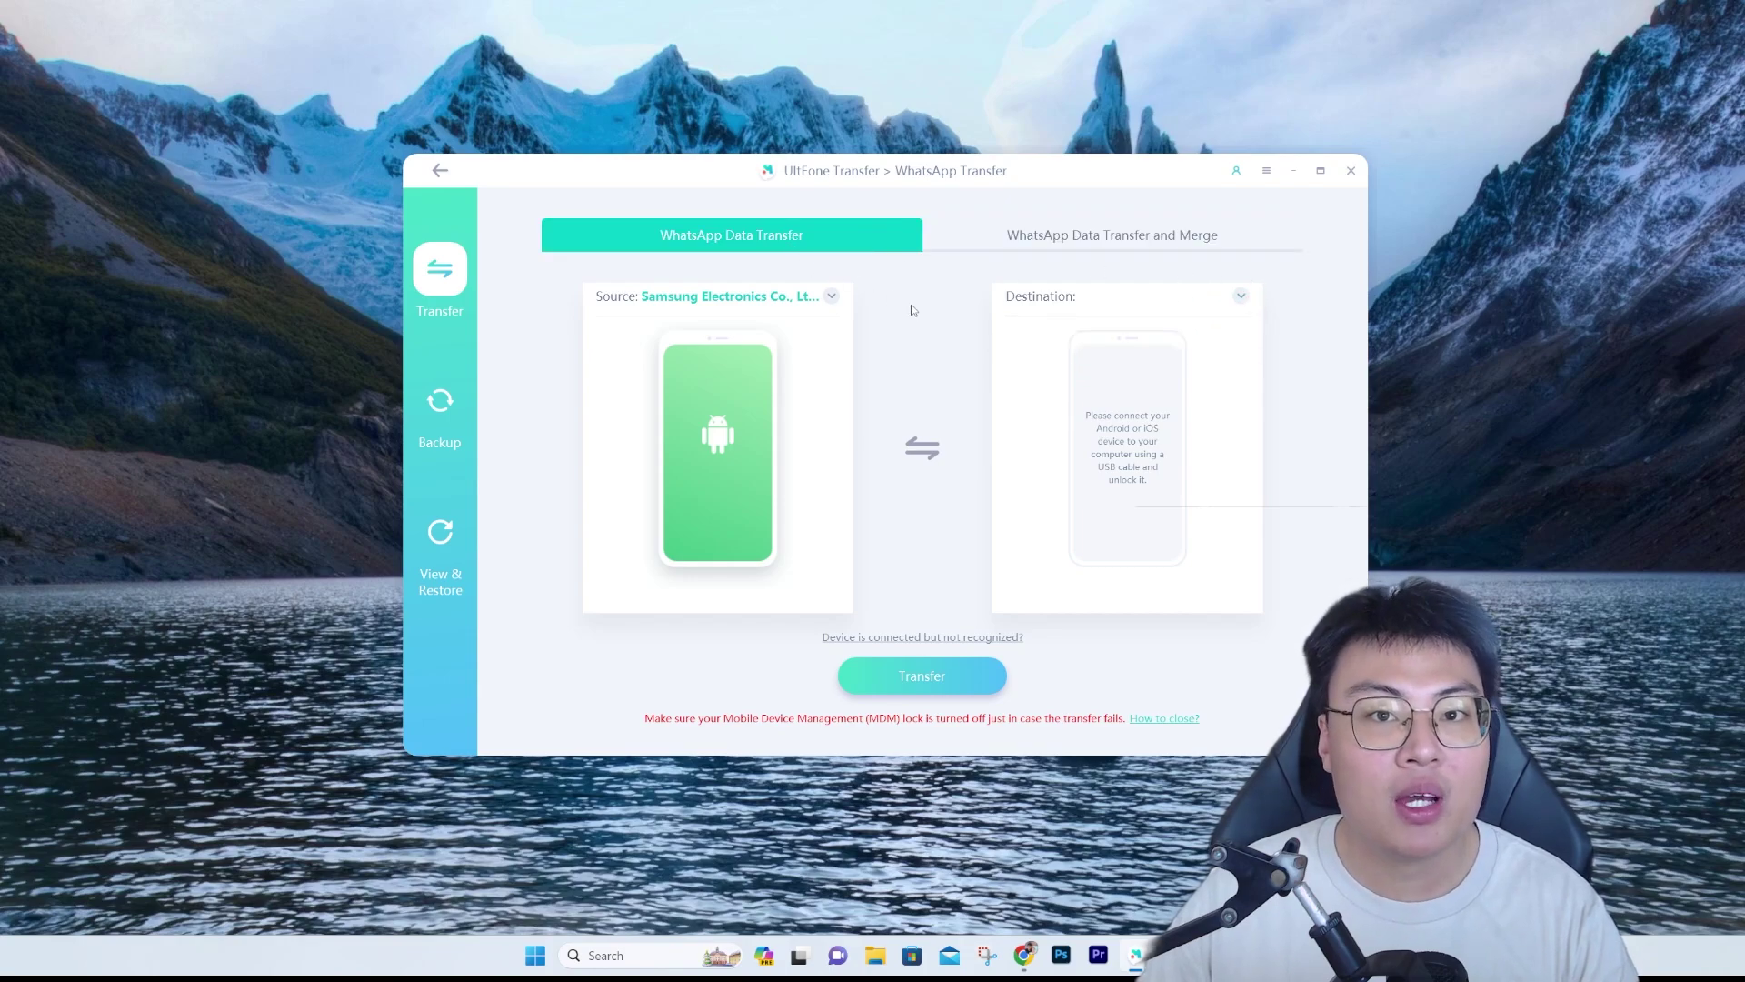
Swap the phones so the Samsung is the destination, then glance at Backup and return to Transfer
{"action": "left_click", "coordinate": [923, 447]}
{"action": "left_click", "coordinate": [923, 446]}
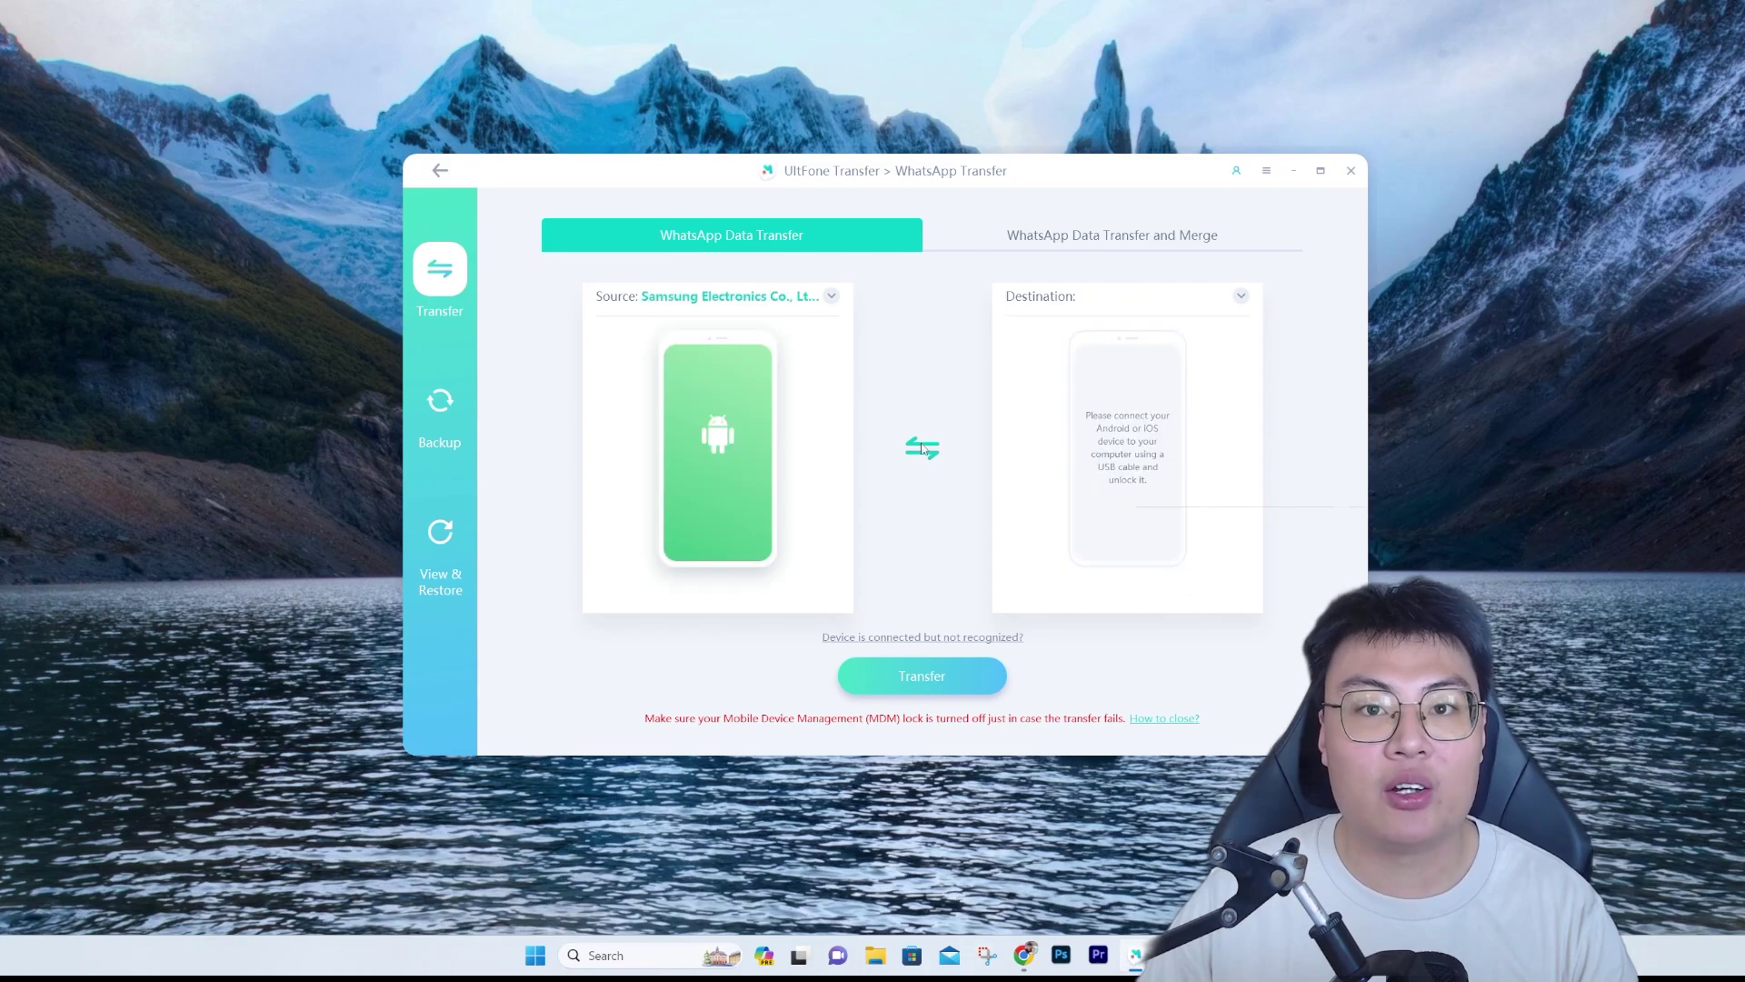
{"action": "left_click", "coordinate": [923, 447]}
{"action": "left_click", "coordinate": [923, 446]}
{"action": "left_click", "coordinate": [922, 446]}
{"action": "left_click", "coordinate": [921, 447]}
{"action": "left_click", "coordinate": [922, 447]}
{"action": "left_click", "coordinate": [922, 447]}
{"action": "left_click", "coordinate": [922, 447]}
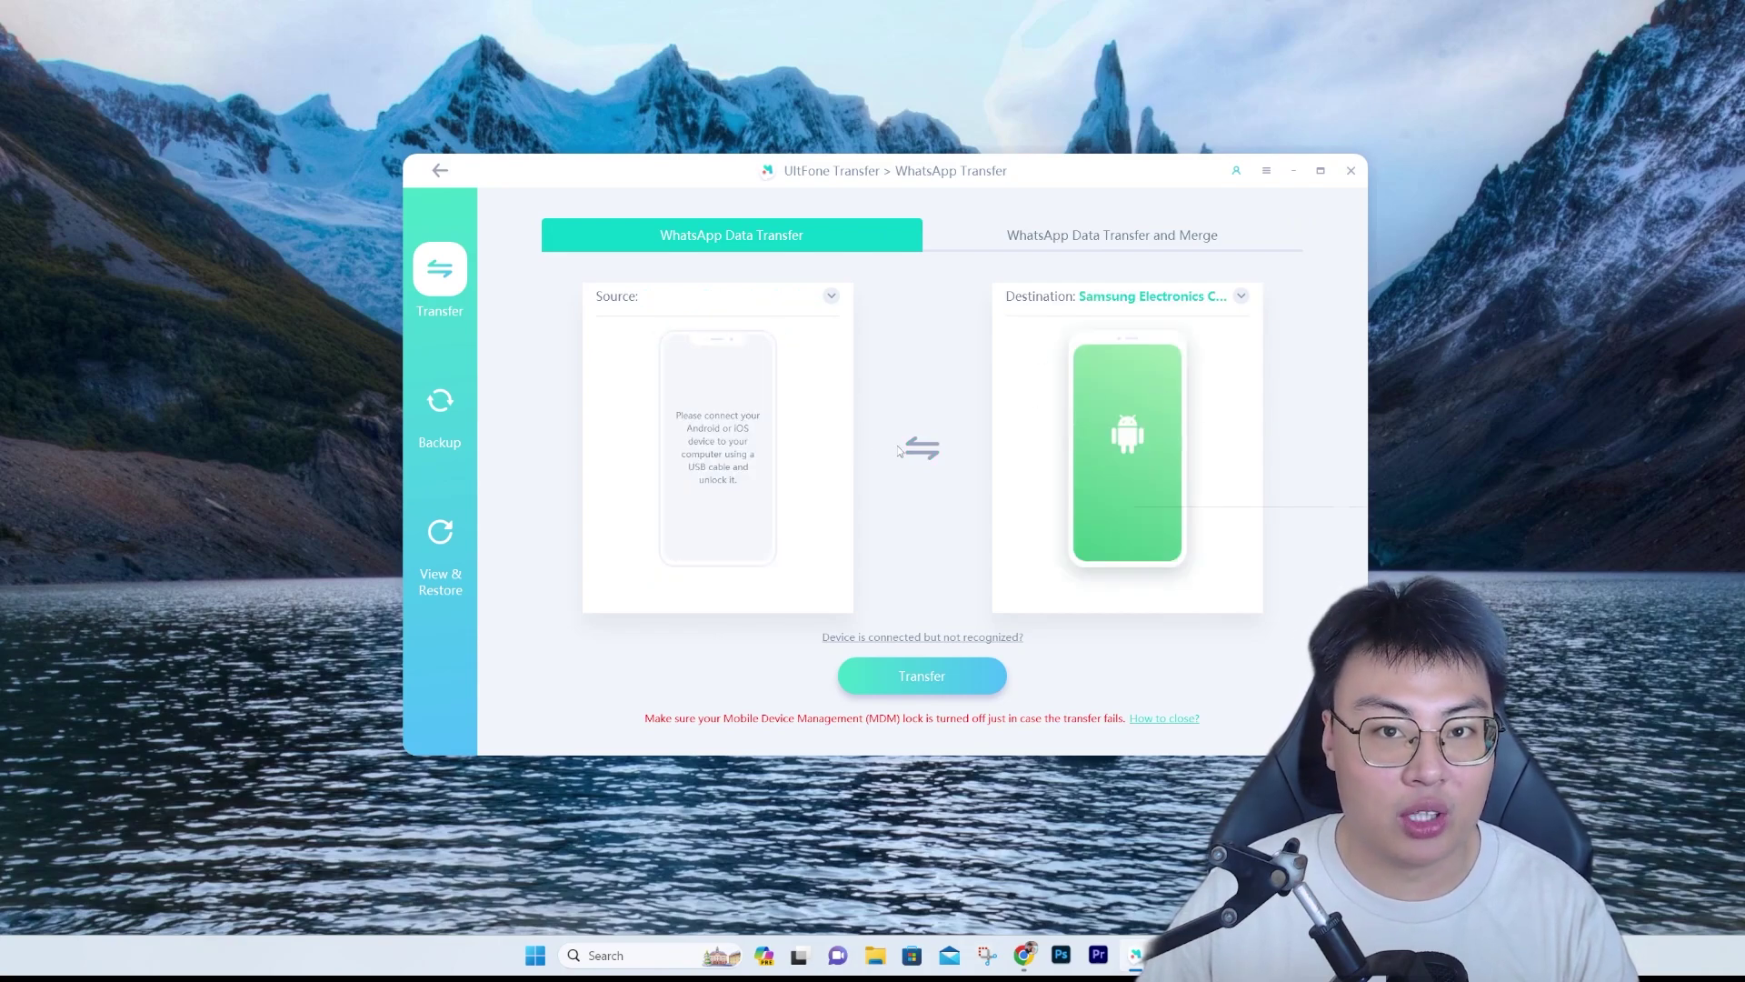
{"action": "left_click", "coordinate": [435, 407]}
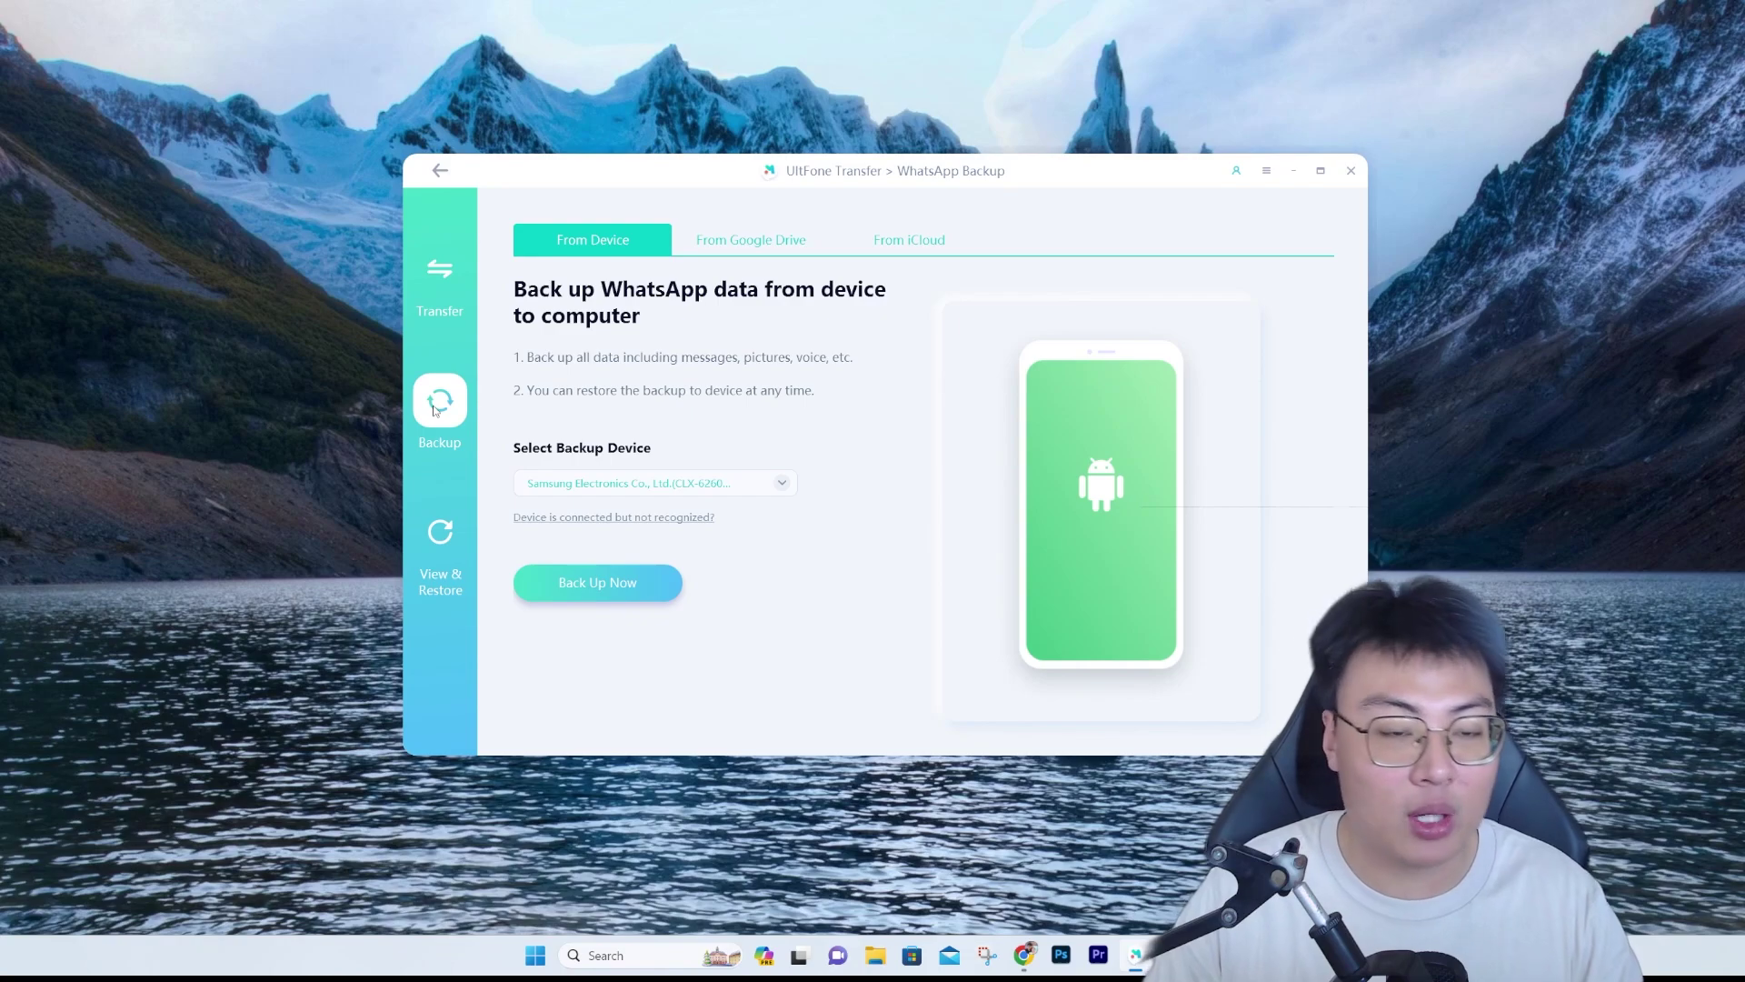
{"action": "left_click", "coordinate": [433, 288]}
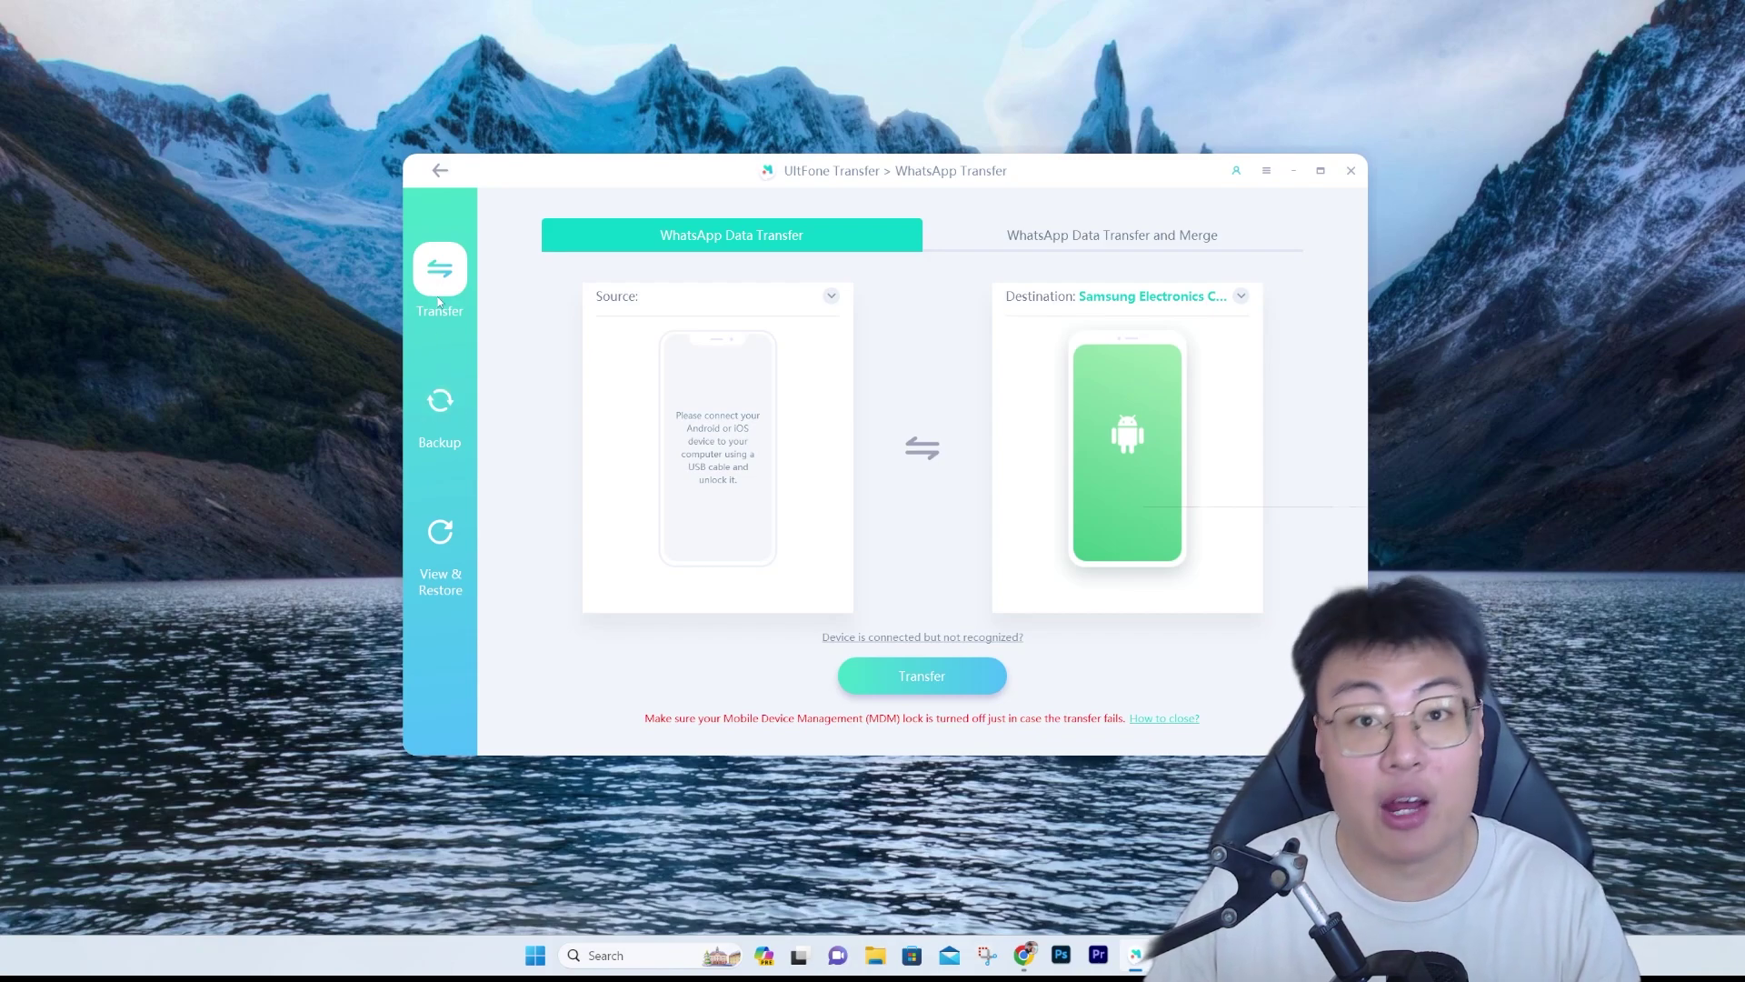
Open WhatsApp Backup, view the From Google Drive and From iCloud options, then return to From Device
{"action": "left_click", "coordinate": [448, 404]}
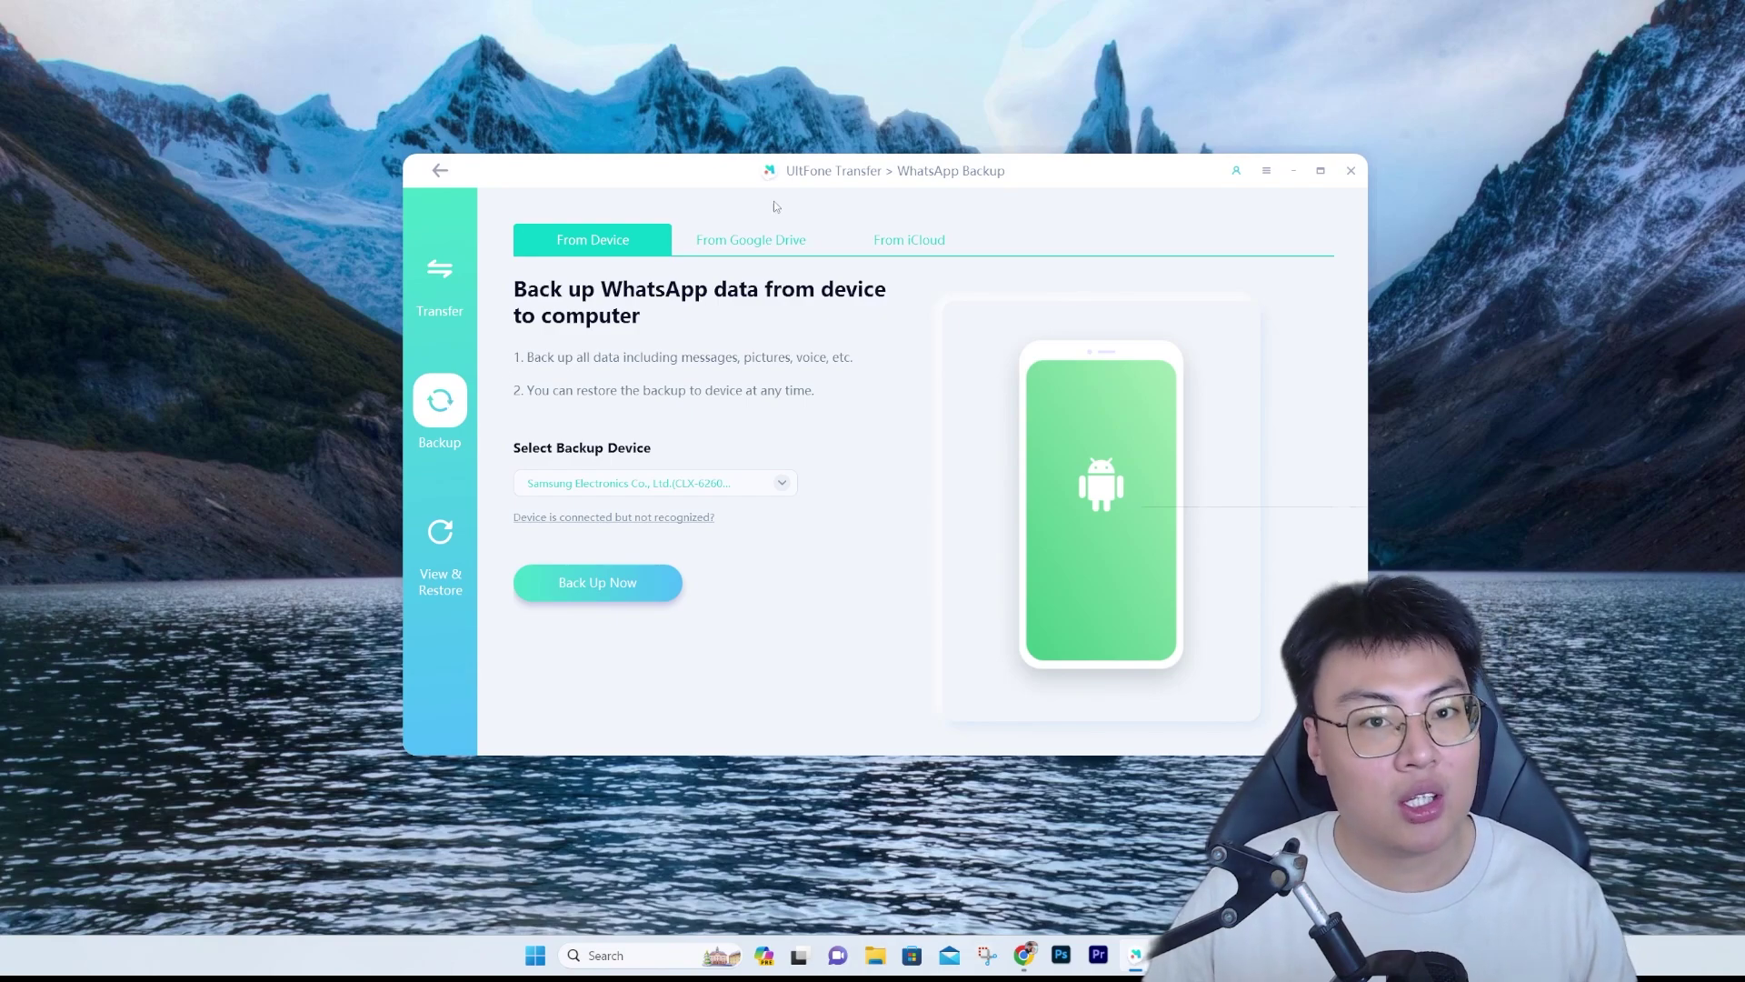
{"action": "left_click", "coordinate": [738, 245]}
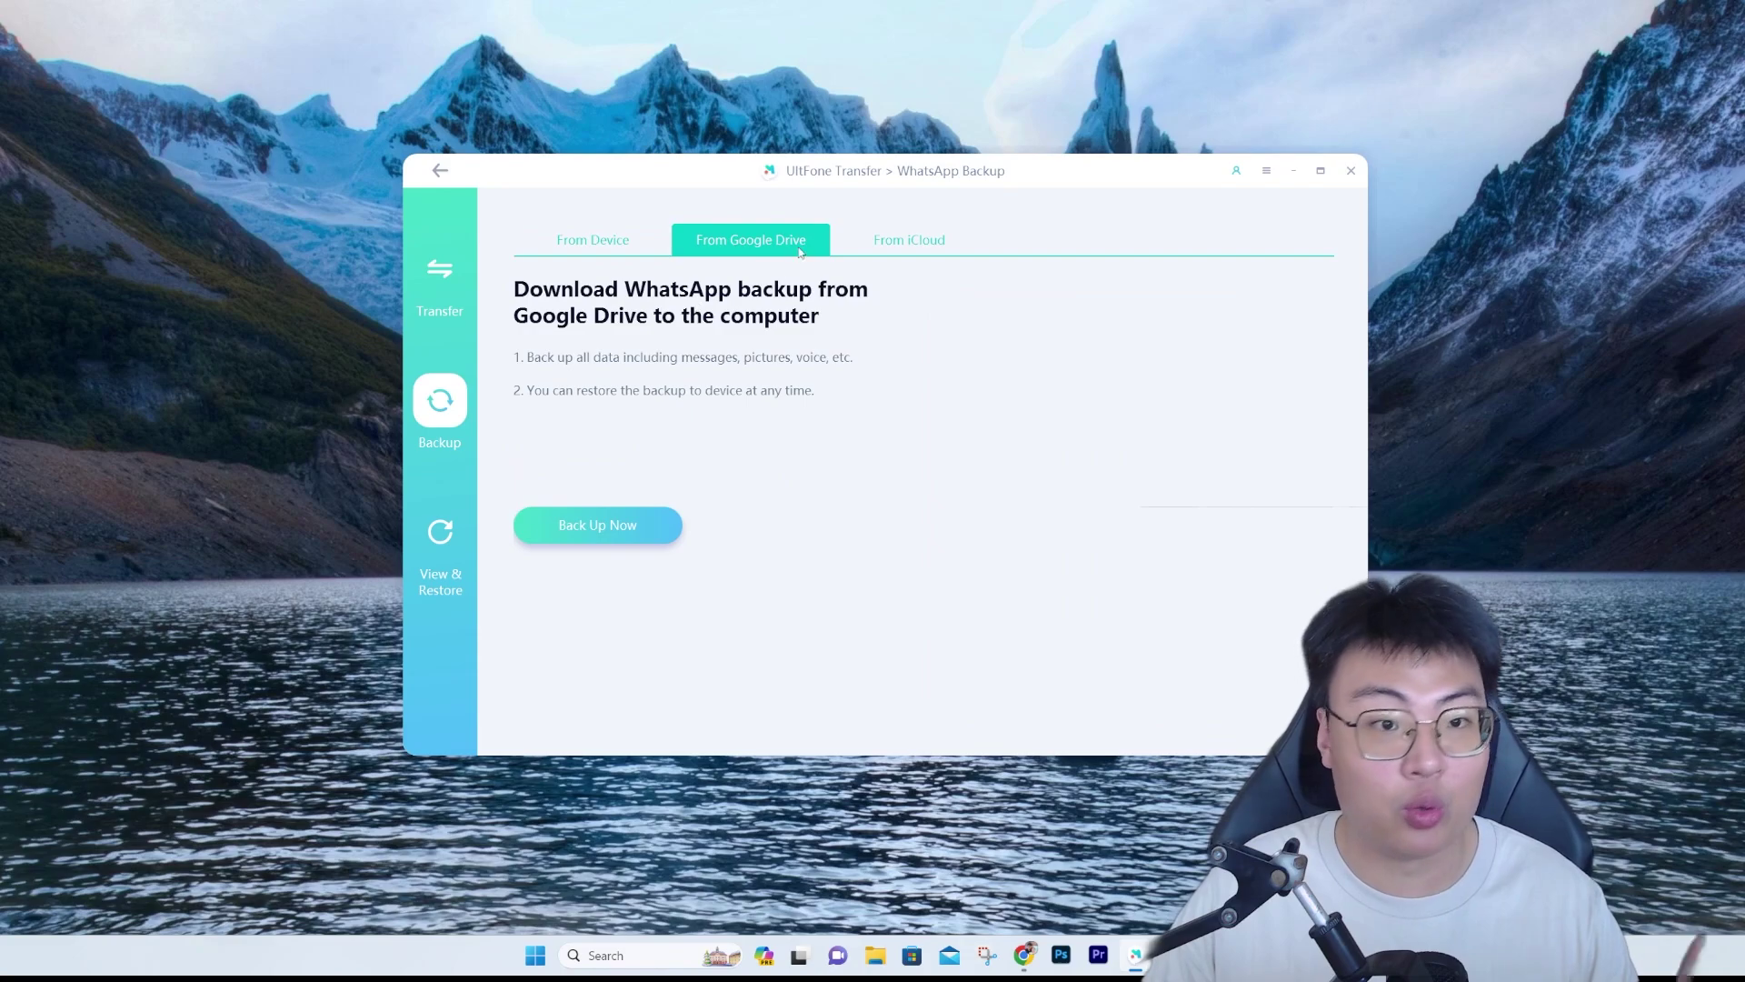
{"action": "left_click", "coordinate": [909, 241]}
{"action": "left_click", "coordinate": [614, 246]}
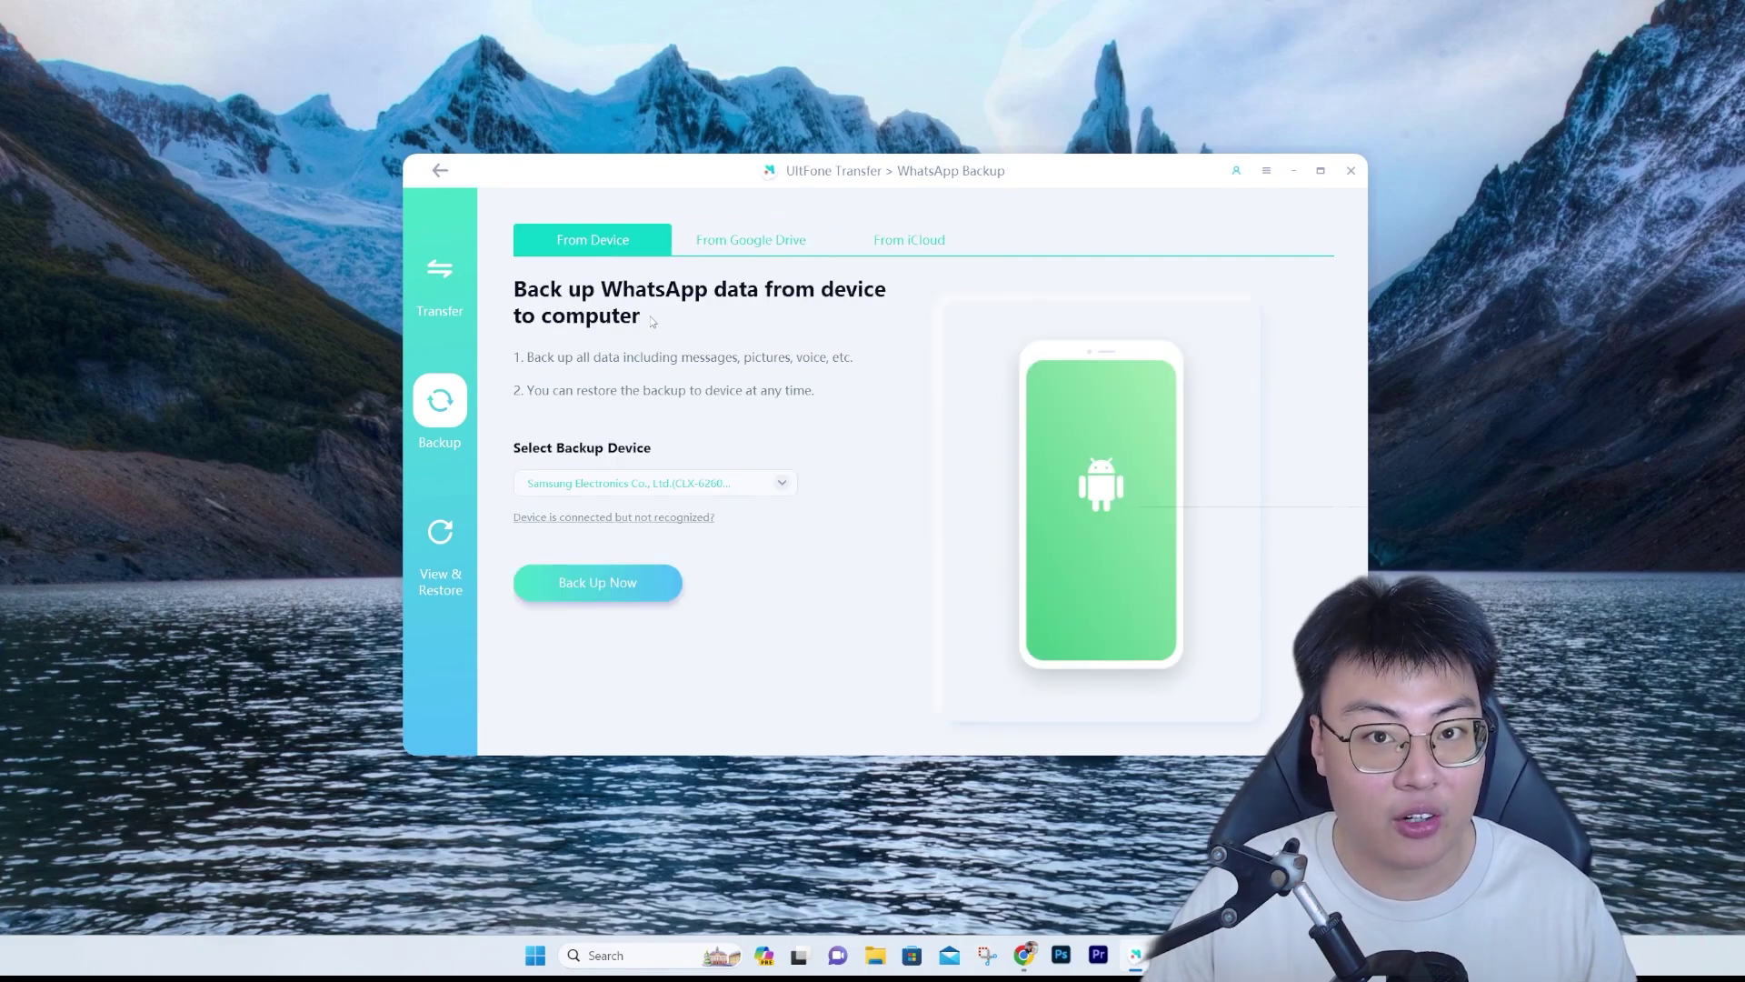
{"action": "left_click", "coordinate": [438, 552]}
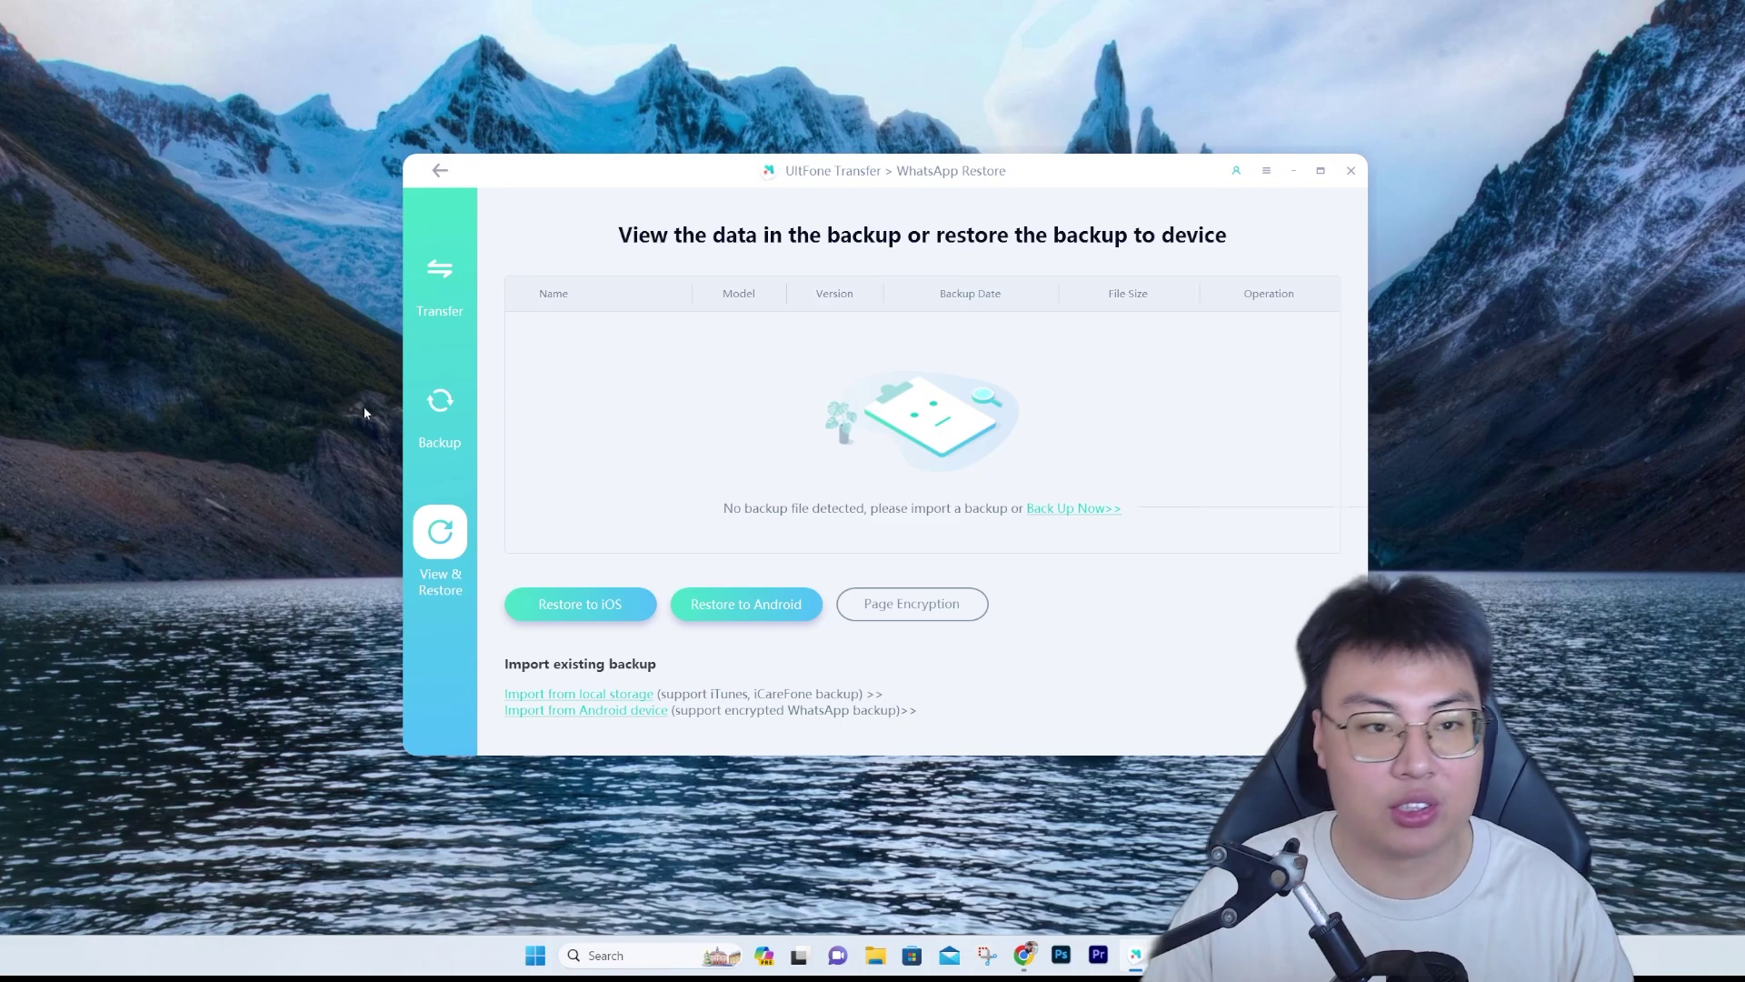
{"action": "left_click", "coordinate": [441, 402]}
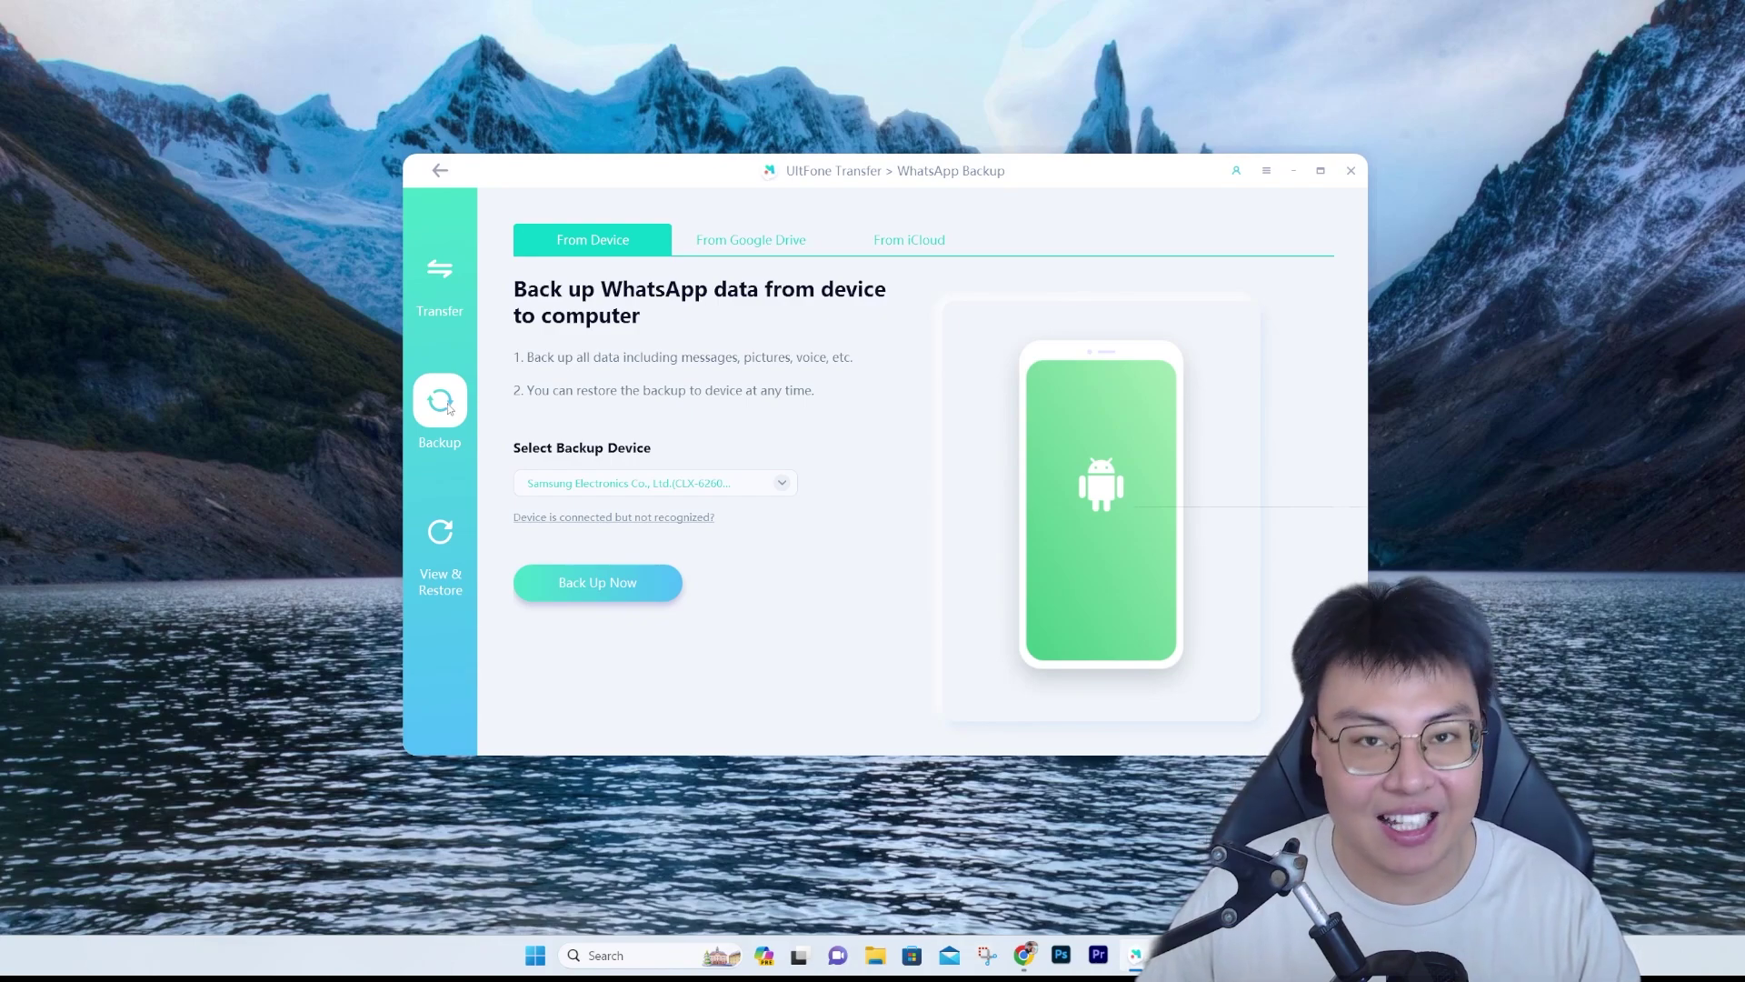
Return to the Transfer section showing the Xiaomi phone as source and iPhone 11 as destination
{"action": "left_click", "coordinate": [451, 275]}
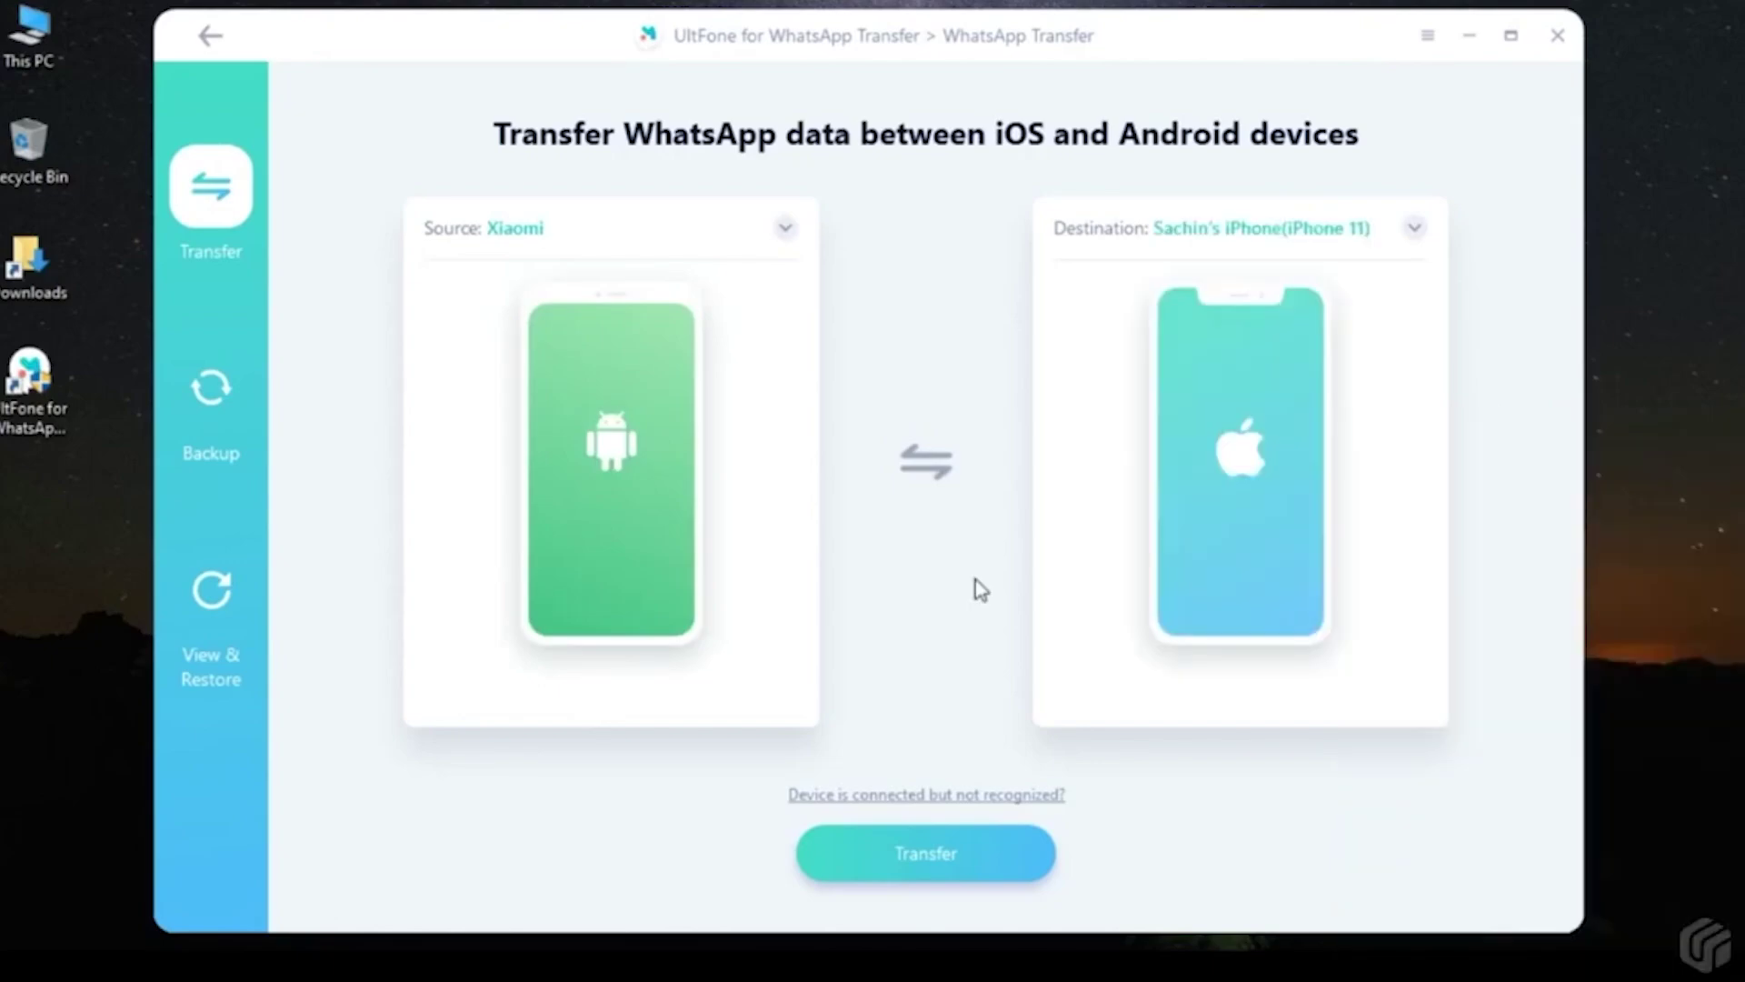
Start the Xiaomi-to-iPhone WhatsApp transfer, accept overwriting, and continue after backing up the source phone
{"action": "left_click", "coordinate": [929, 854]}
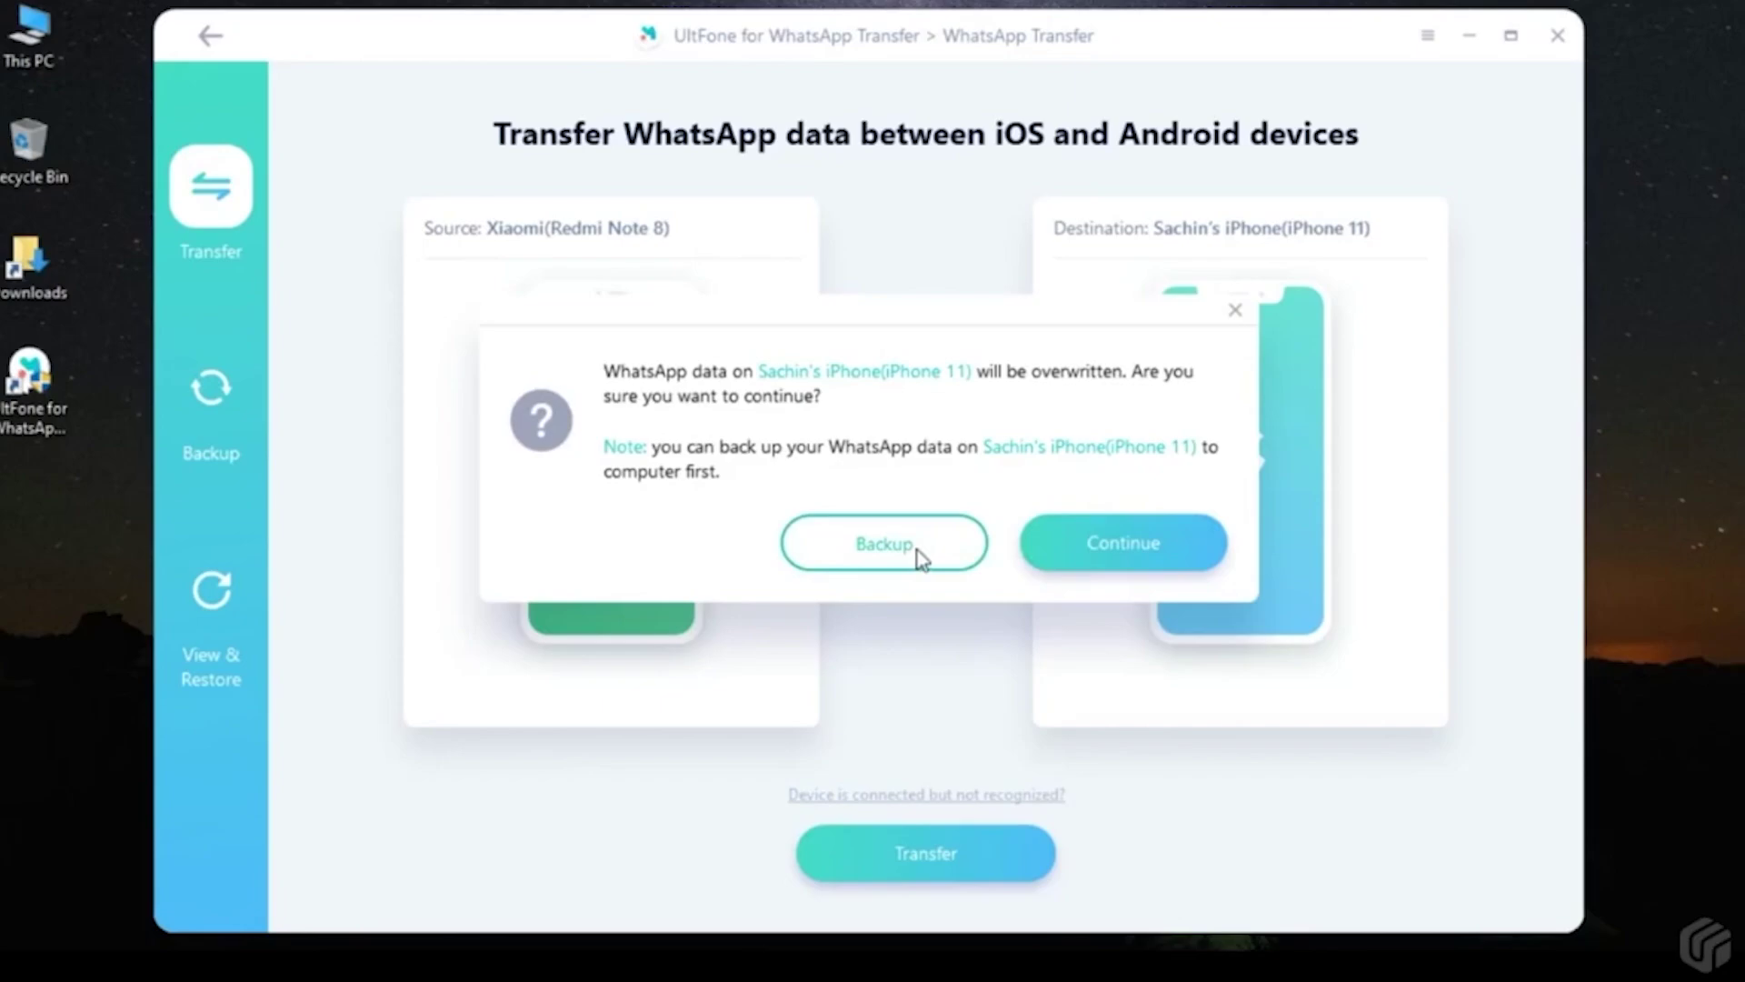
{"action": "left_click", "coordinate": [1067, 546]}
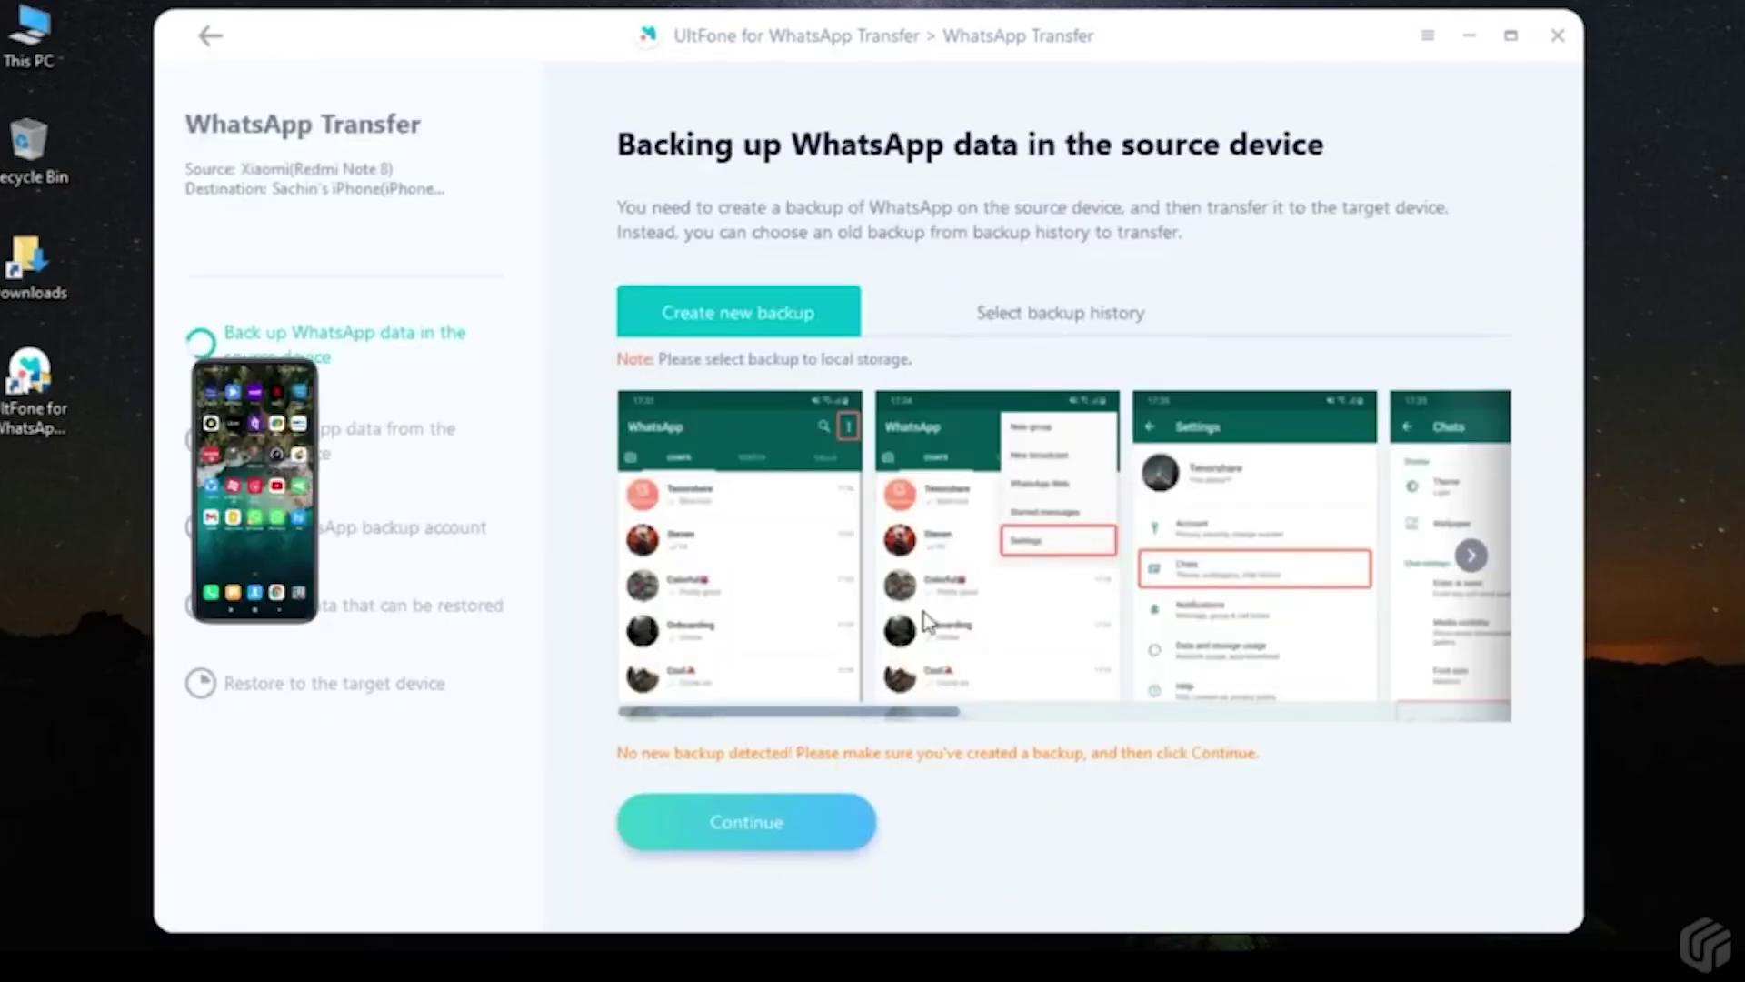
{"action": "left_click_drag", "start_coordinate": [912, 713], "coordinate": [1268, 710]}
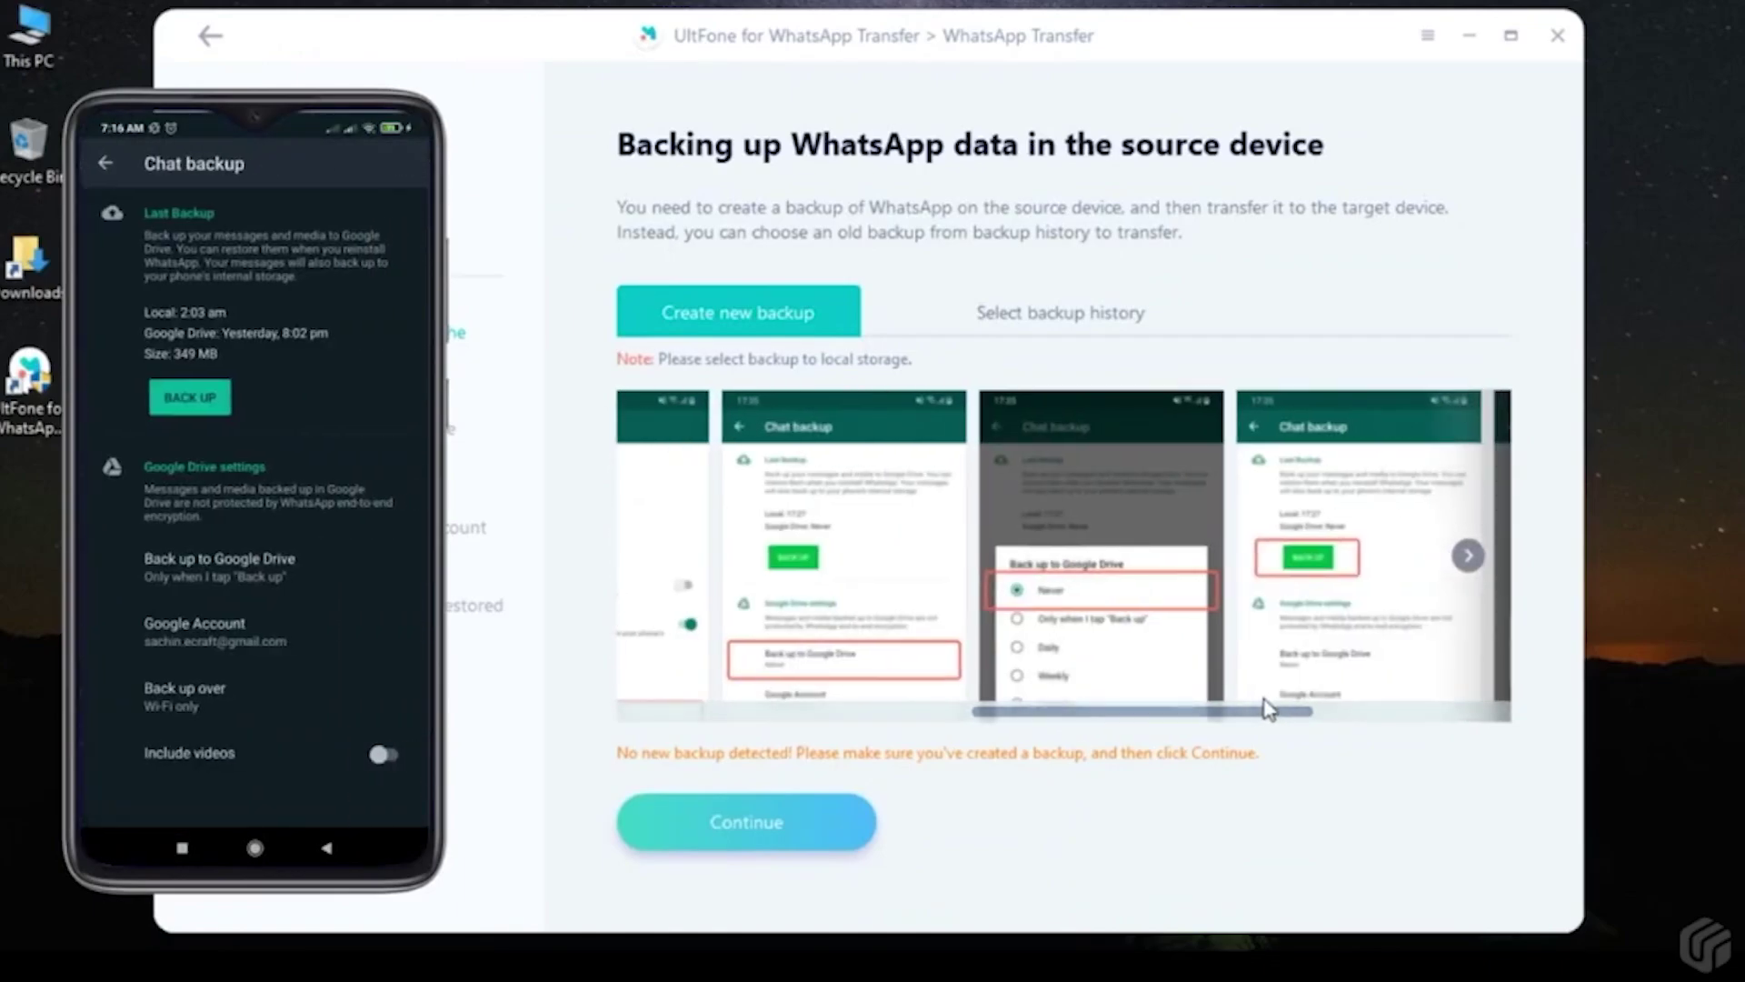
{"action": "left_click_drag", "start_coordinate": [1269, 710], "coordinate": [1504, 705]}
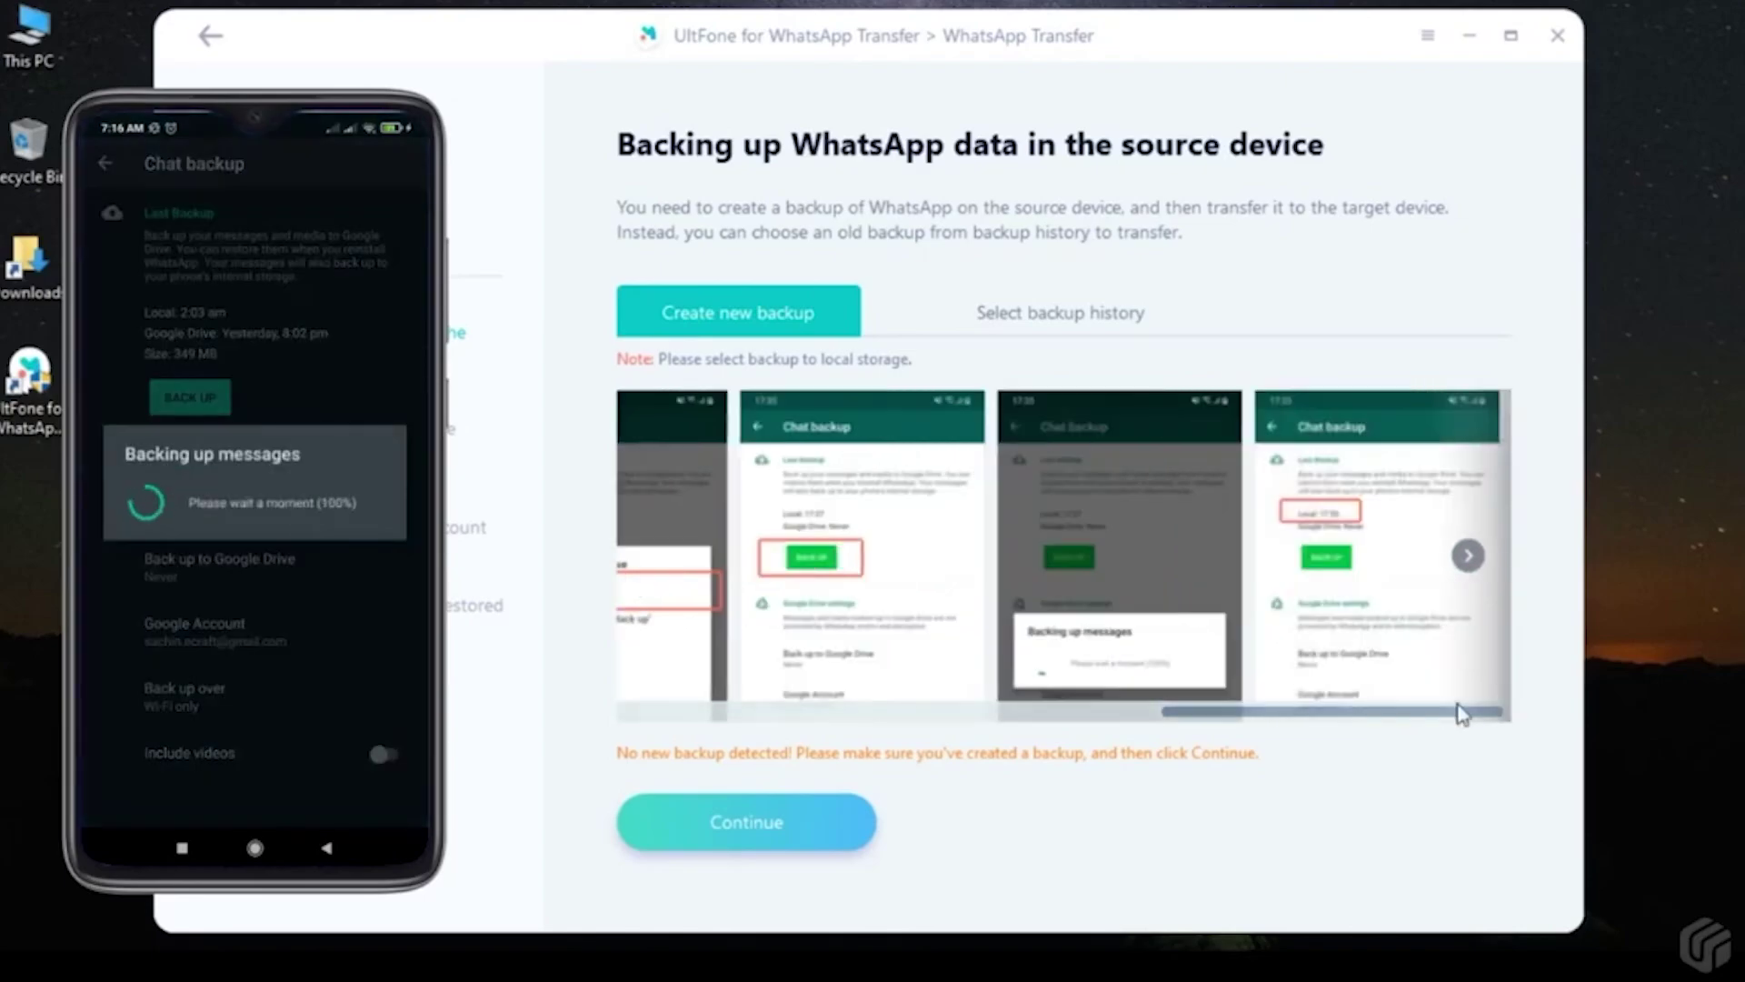
{"action": "left_click", "coordinate": [790, 818]}
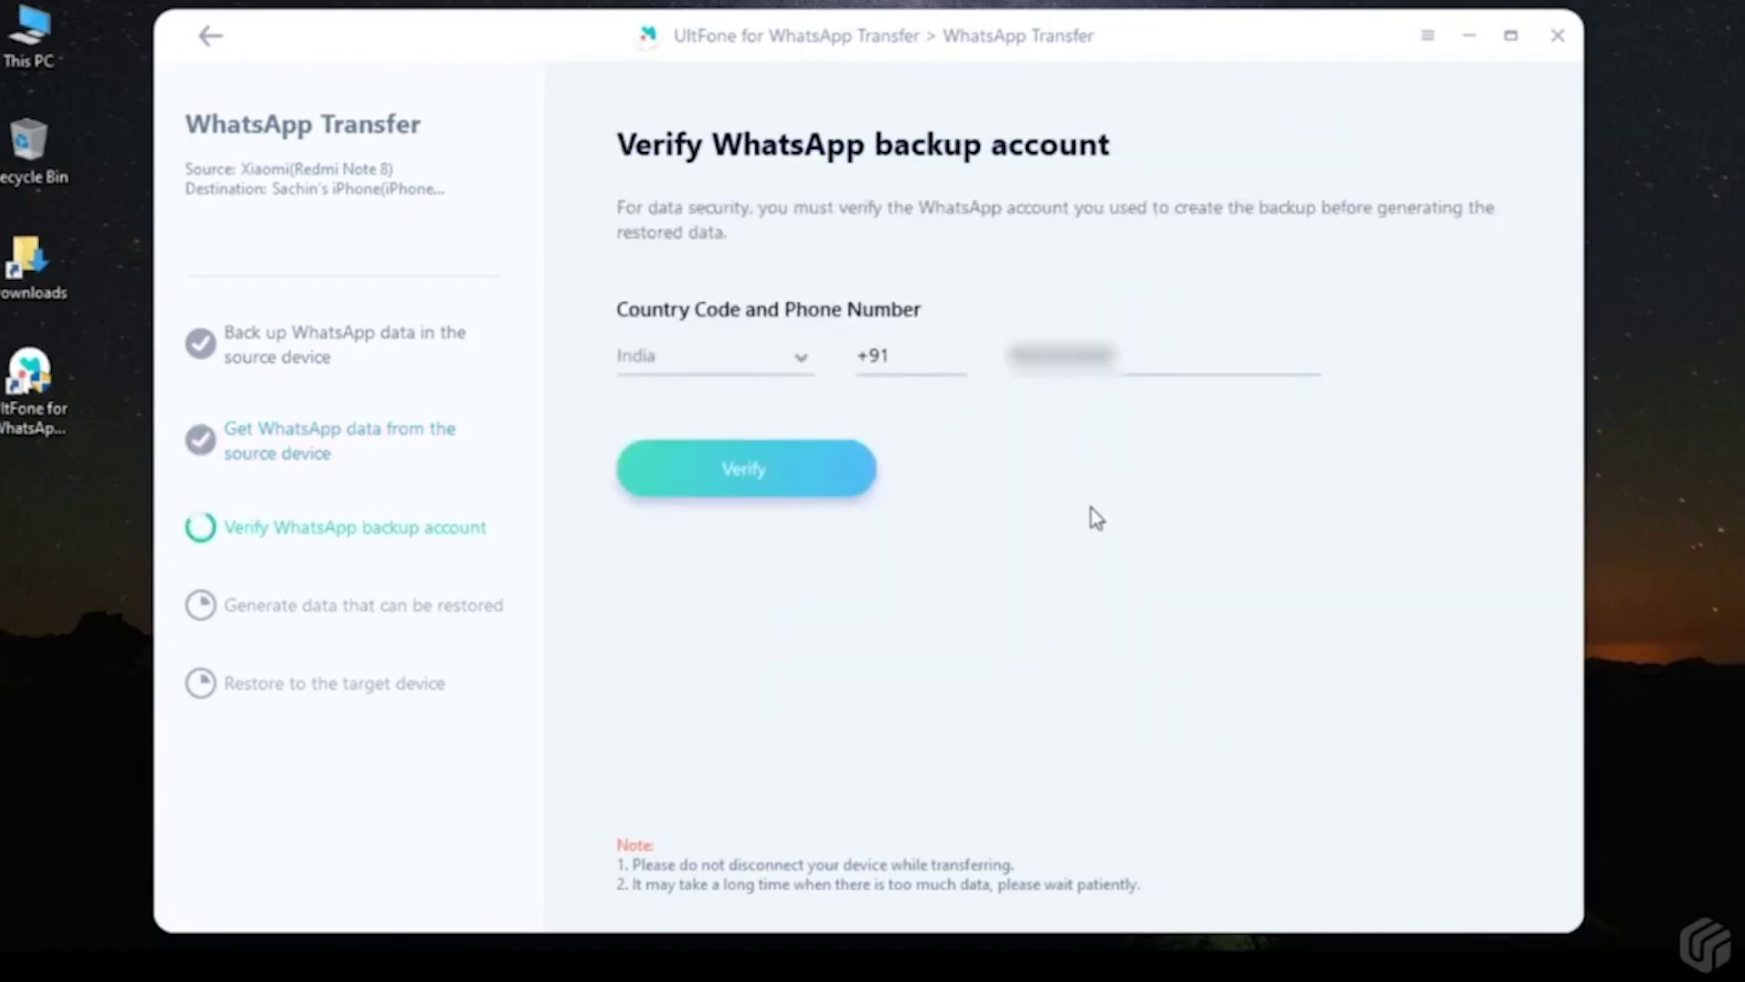
Verify the backup account's phone number through the two-step and SMS prompts with the received code
{"action": "left_click", "coordinate": [755, 491]}
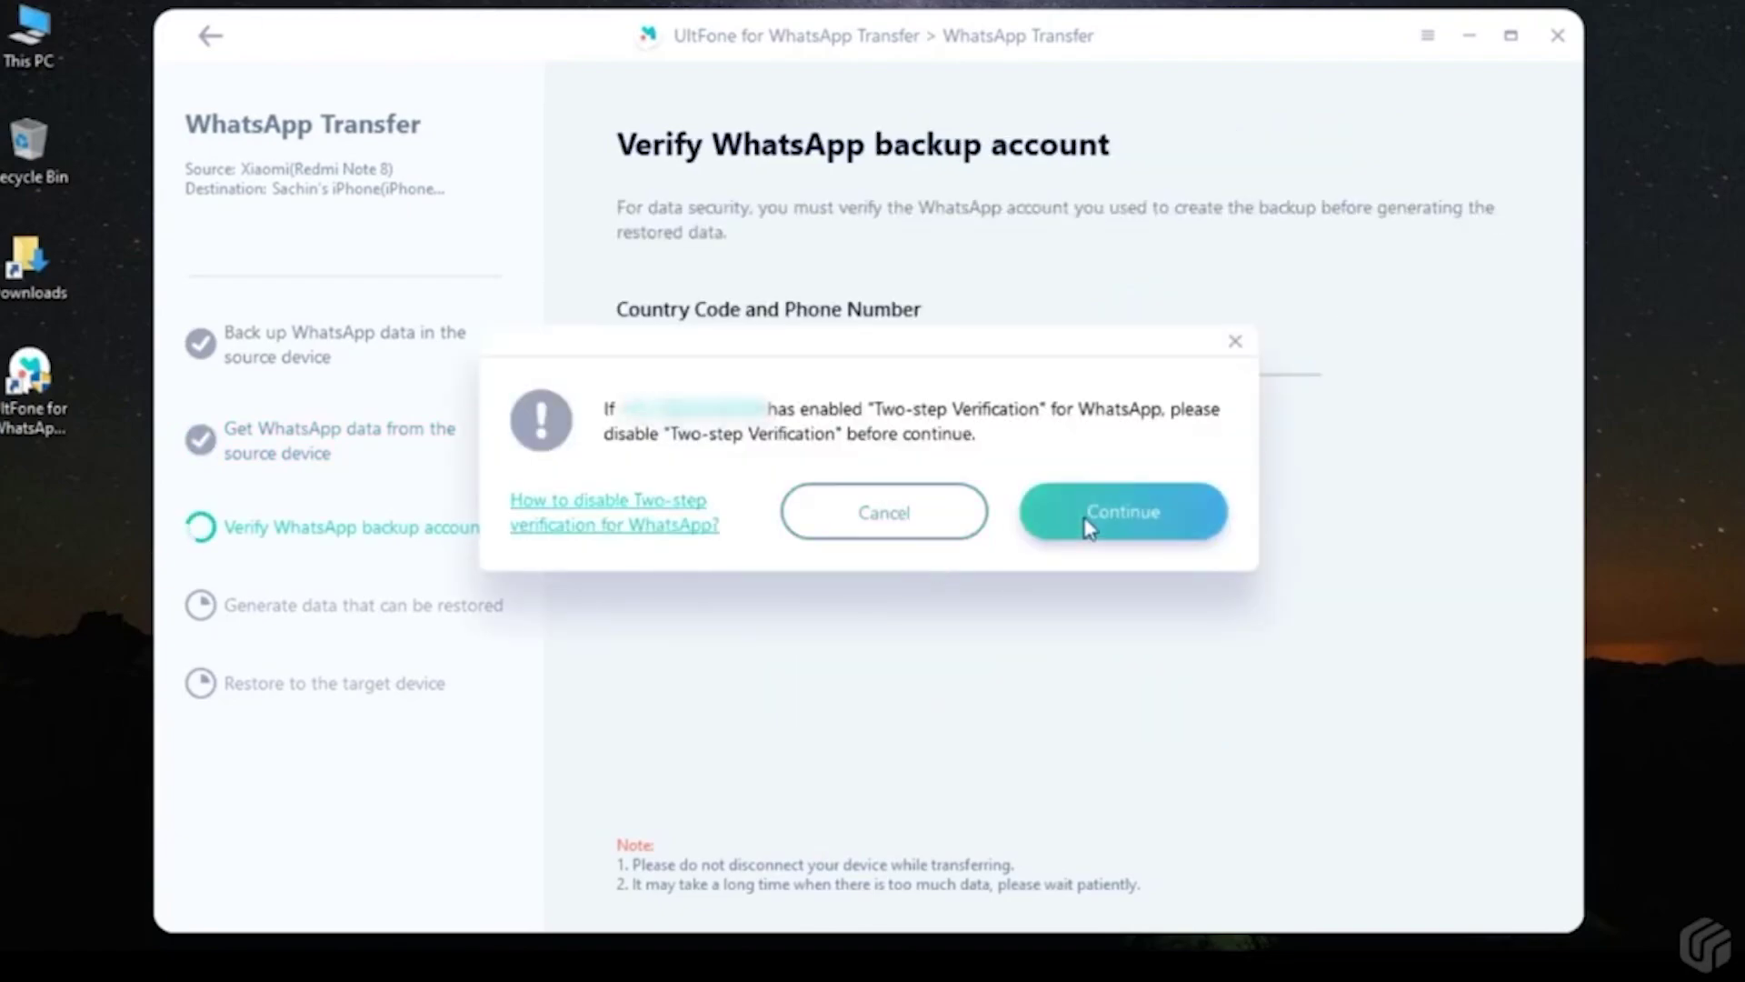
{"action": "left_click", "coordinate": [1087, 523]}
{"action": "left_click", "coordinate": [1102, 555]}
{"action": "left_click", "coordinate": [978, 523]}
{"action": "left_click", "coordinate": [787, 683]}
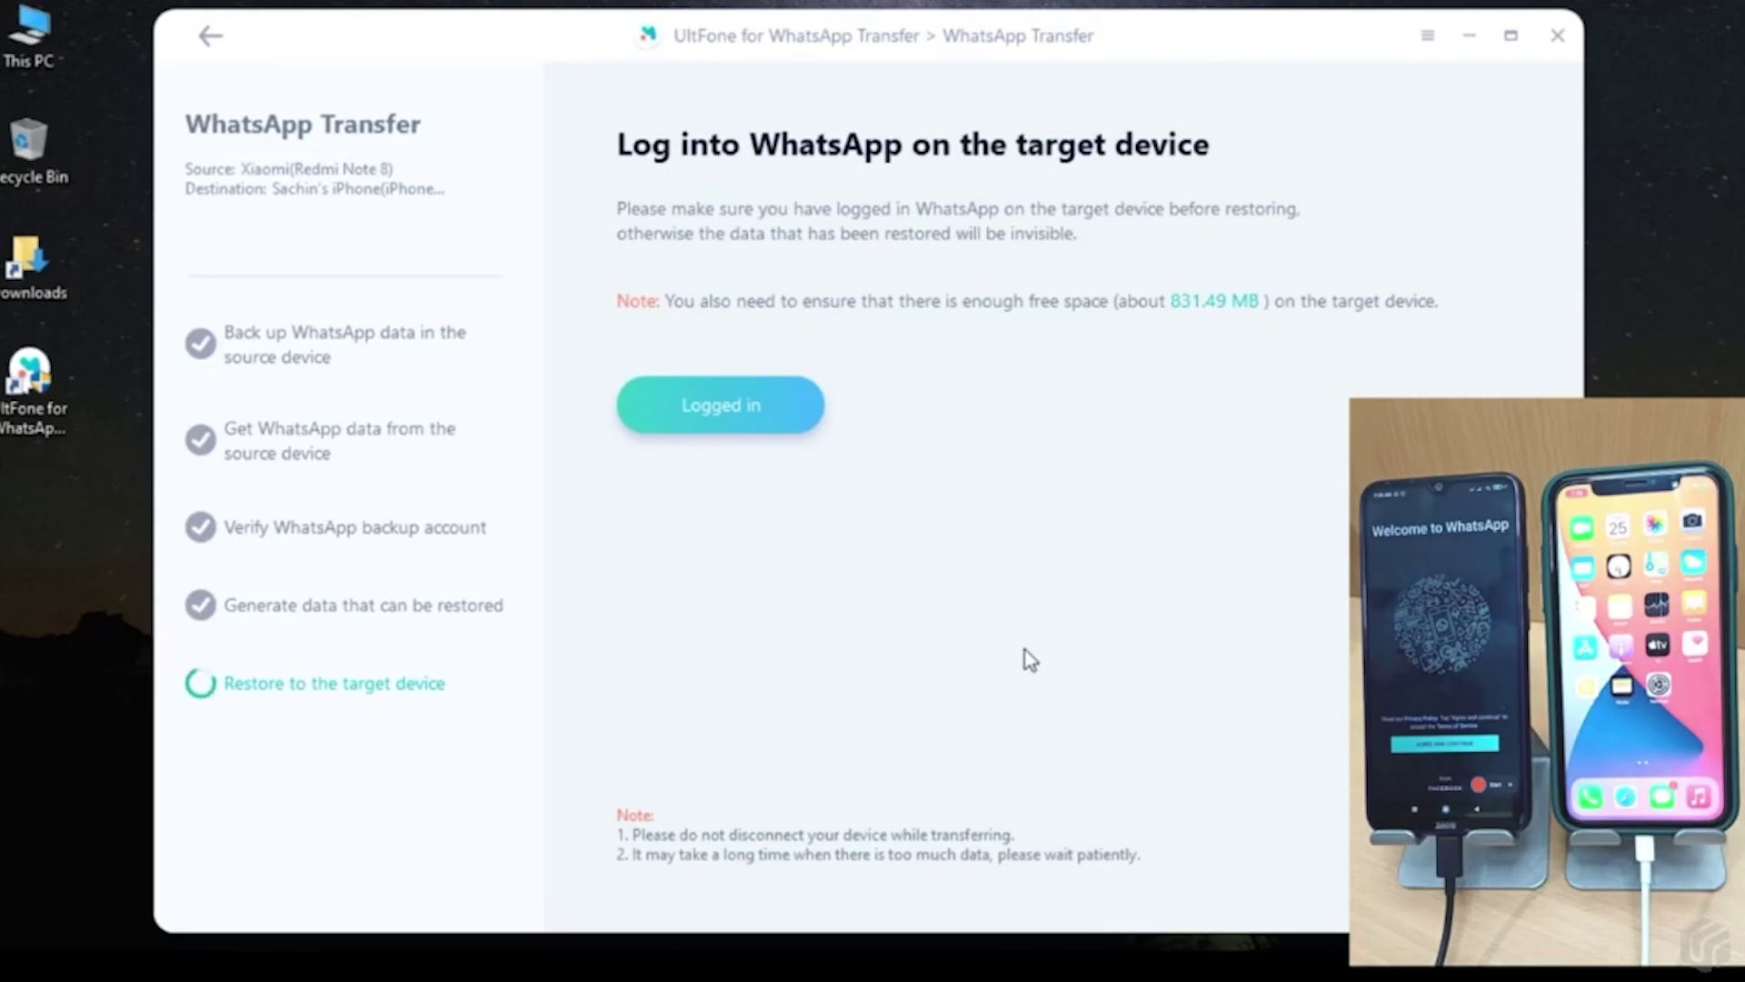
Confirm WhatsApp is logged in on the iPhone by choosing Logged in
{"action": "left_click", "coordinate": [780, 404]}
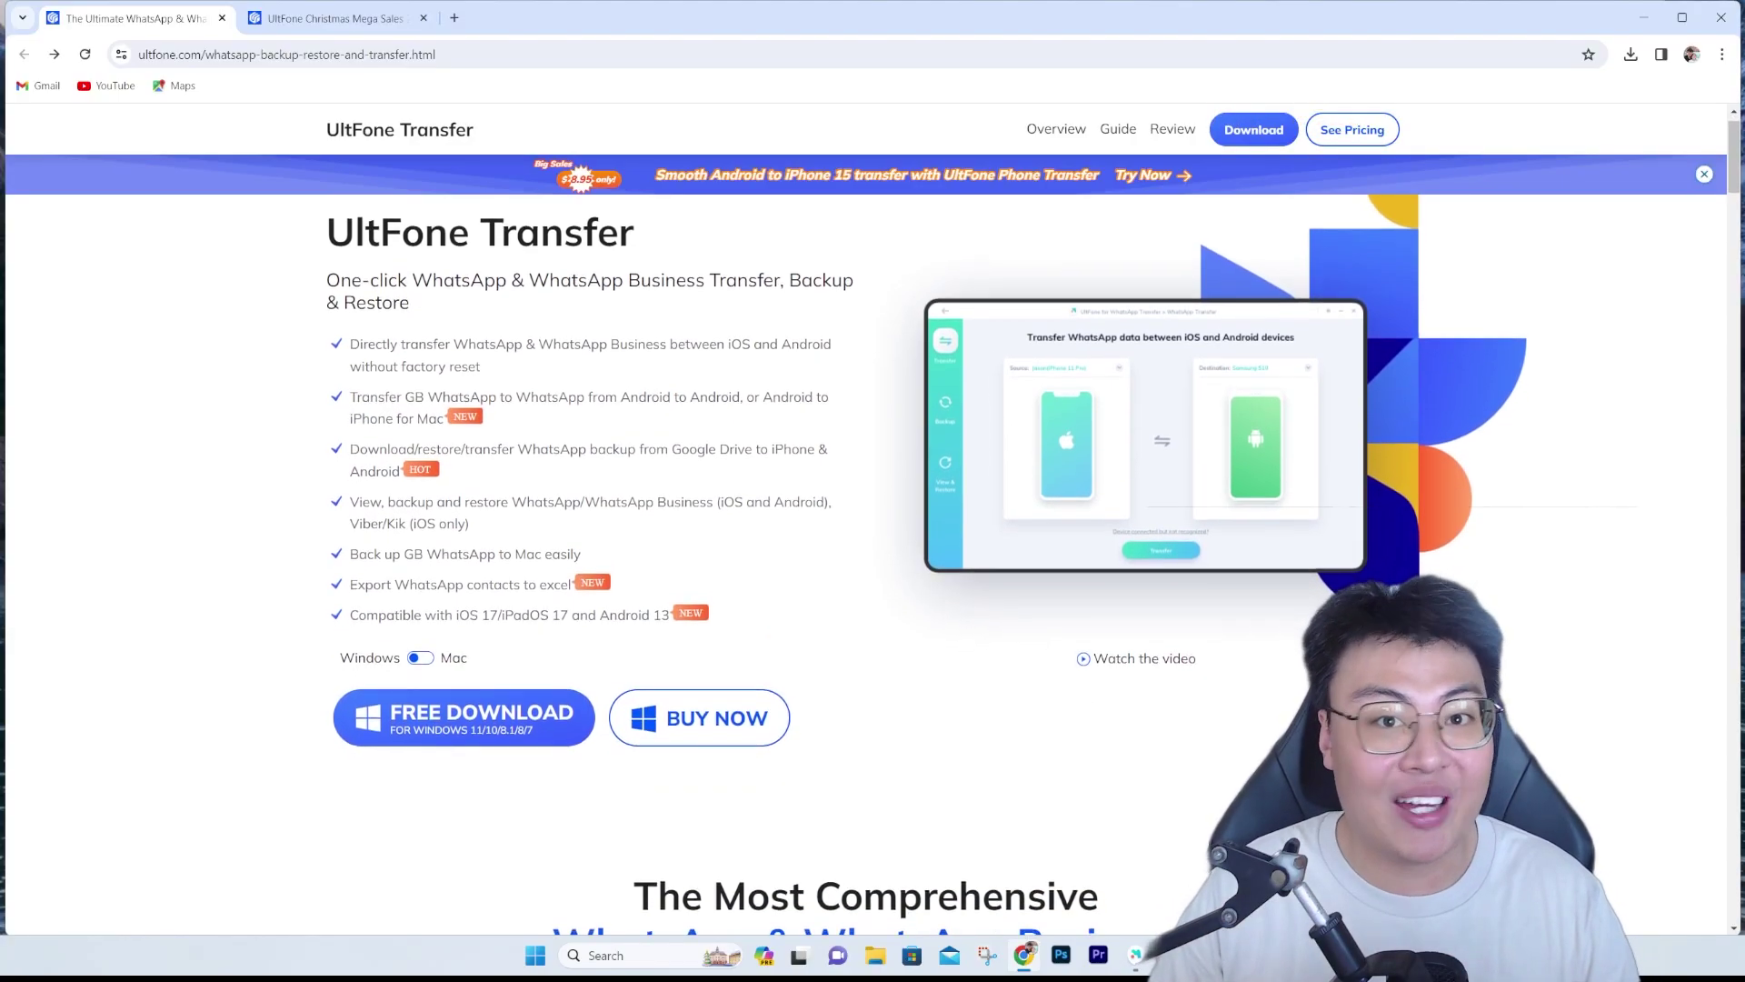
Scroll the UltFone Transfer product page, then switch to the UltFone Christmas Mega Sales tab
{"action": "scroll", "coordinate": [864, 545], "scroll_direction": "down", "scroll_amount": 1}
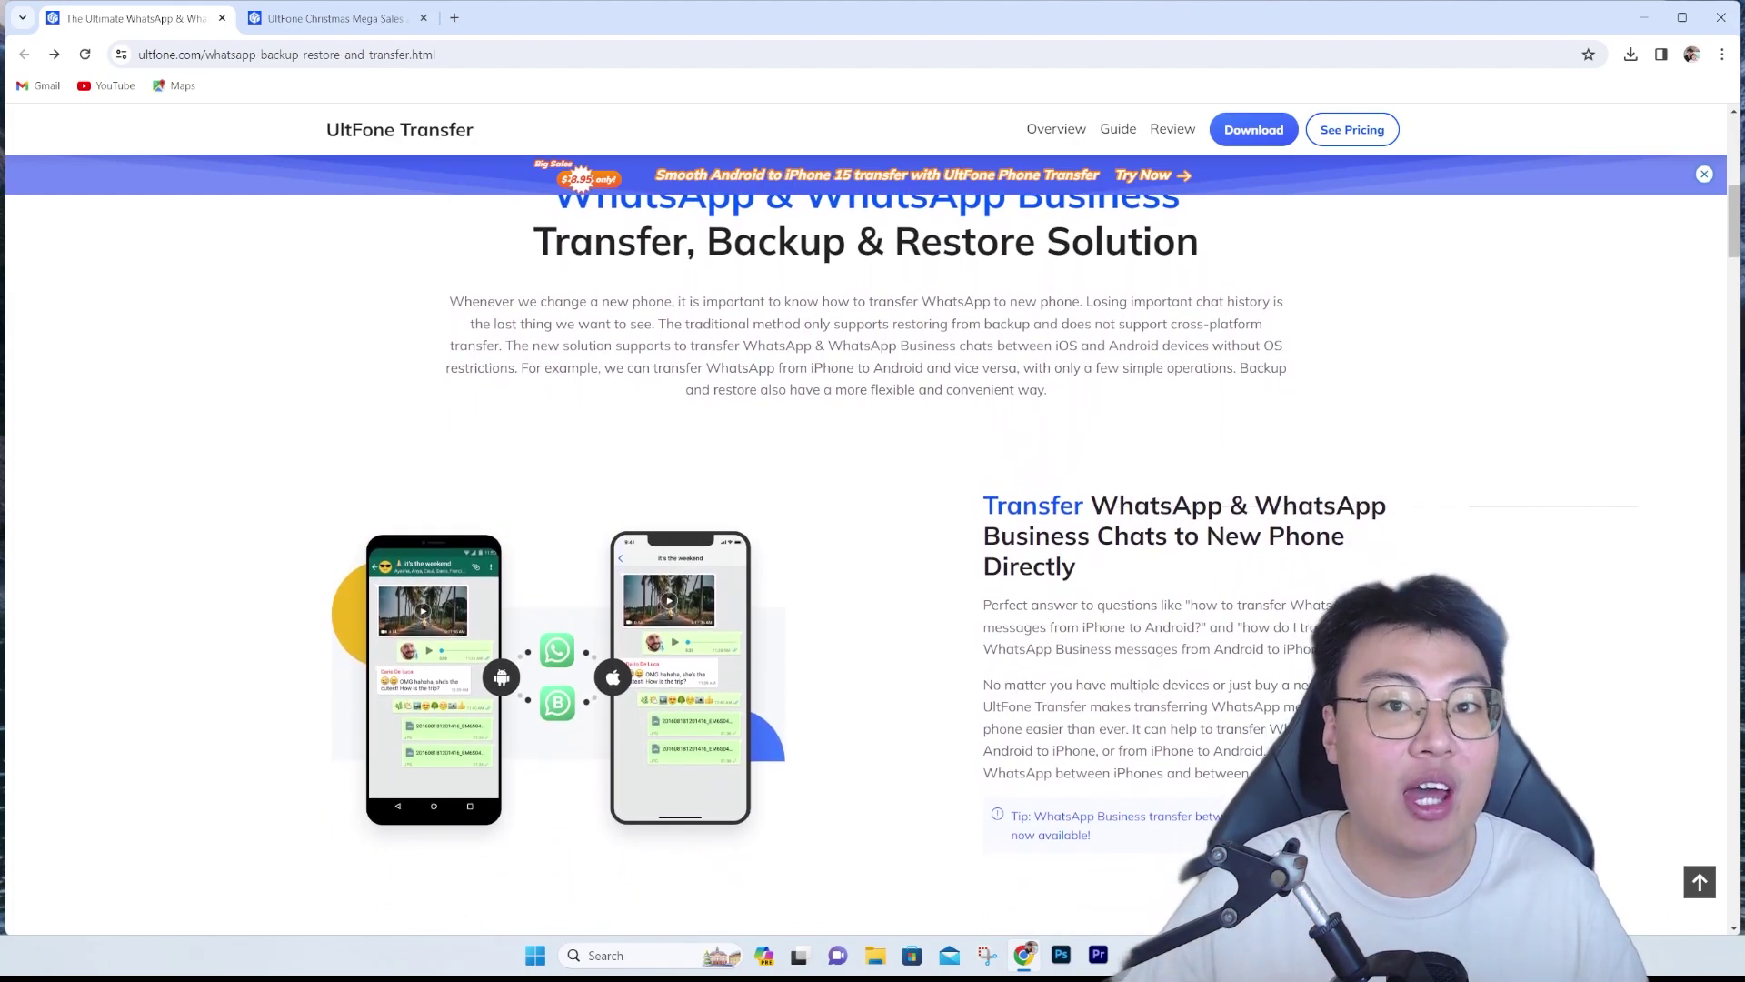
{"action": "left_click", "coordinate": [334, 18]}
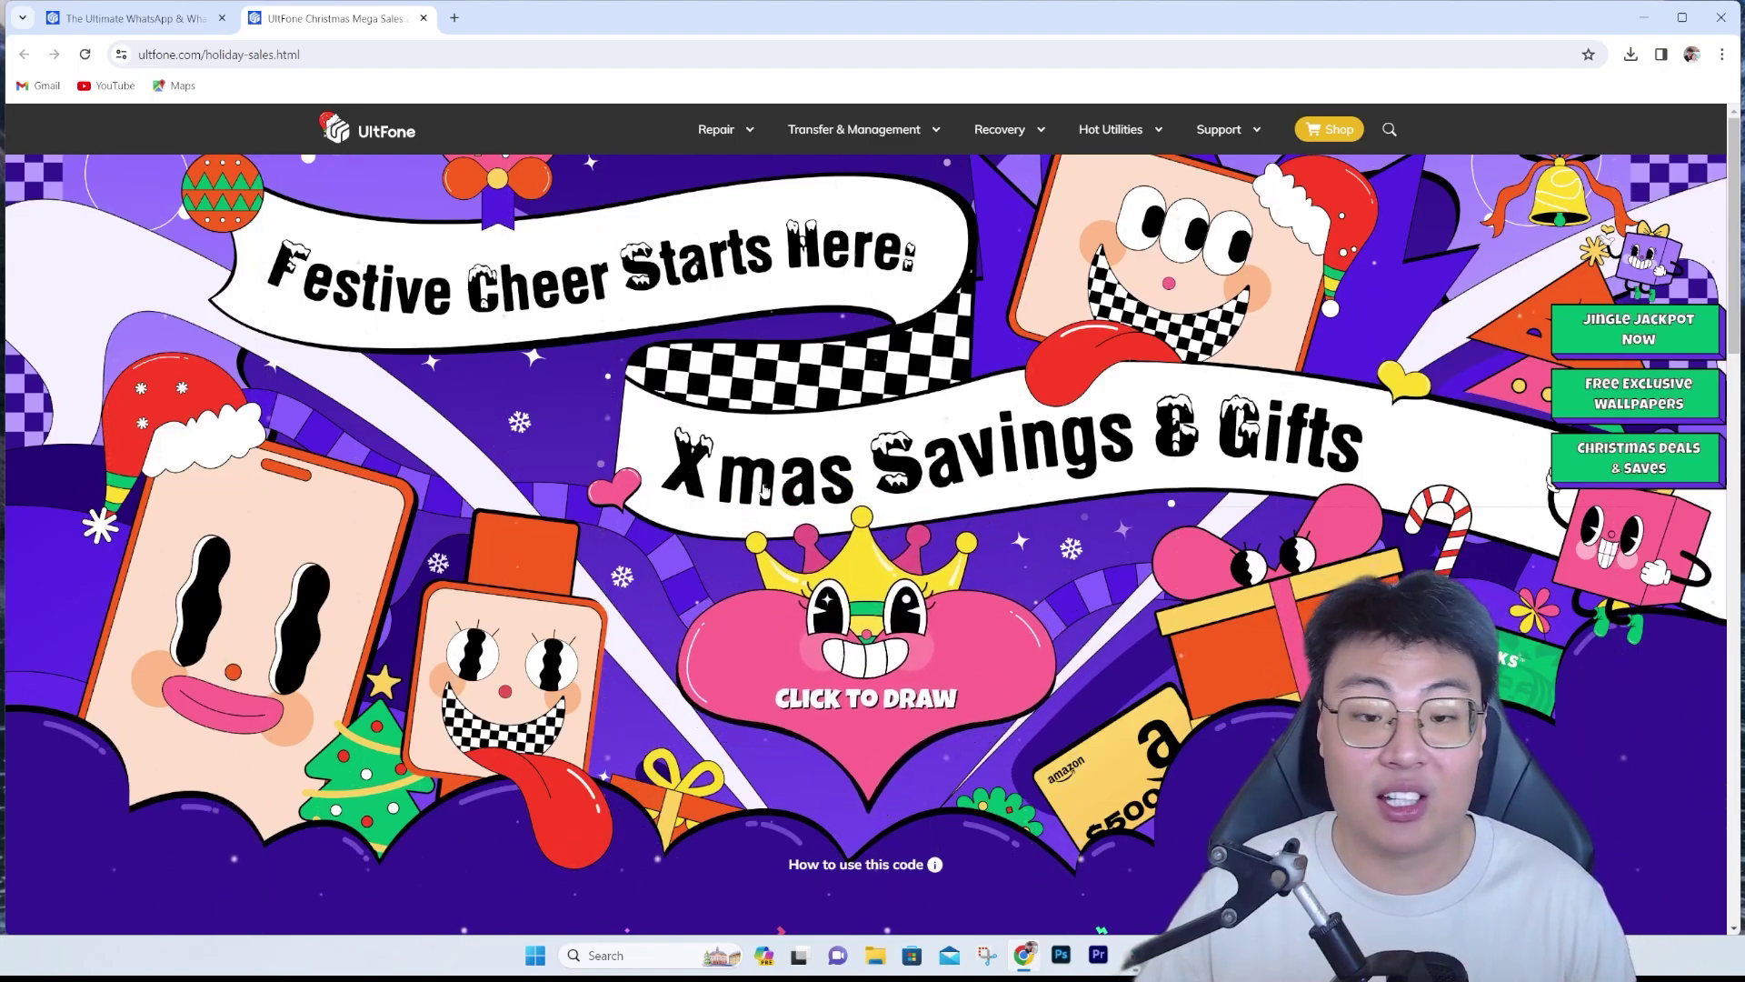
Scroll down the sales page and use the heart-shaped Click to Draw to win a 20% OFF coupon
{"action": "scroll", "coordinate": [1066, 621], "scroll_direction": "down", "scroll_amount": 1}
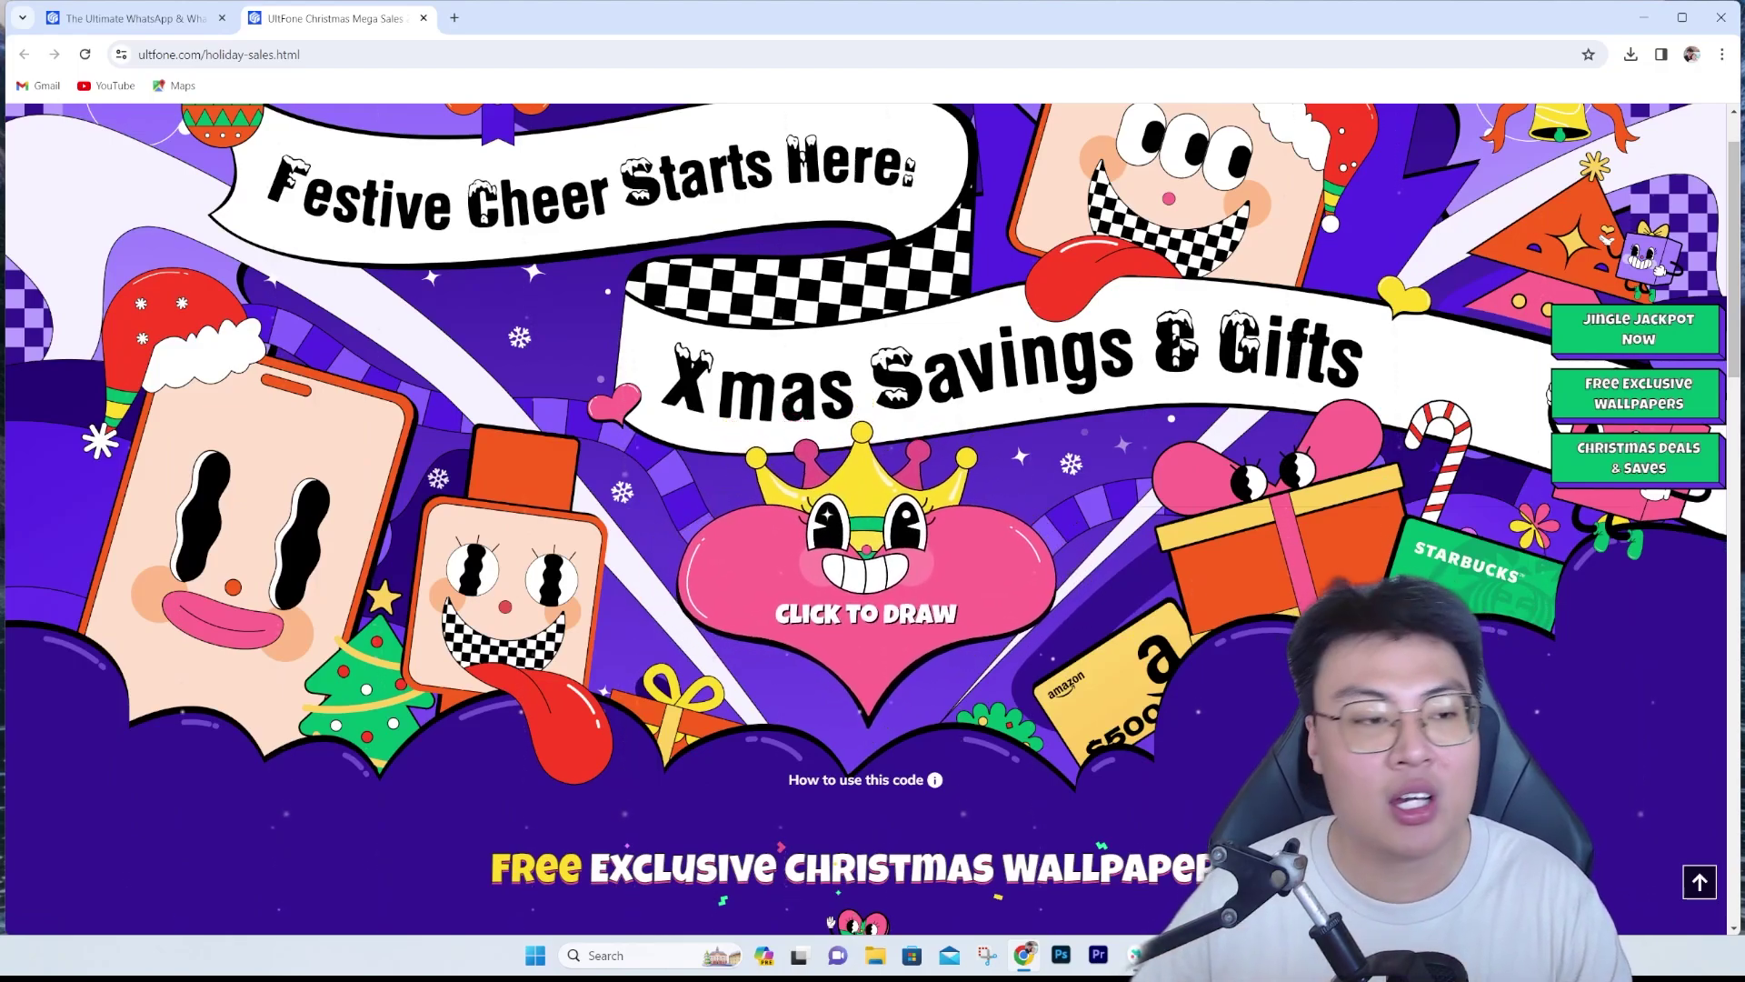
{"action": "scroll", "coordinate": [1054, 482], "scroll_direction": "down", "scroll_amount": 1}
{"action": "left_click", "coordinate": [1050, 479]}
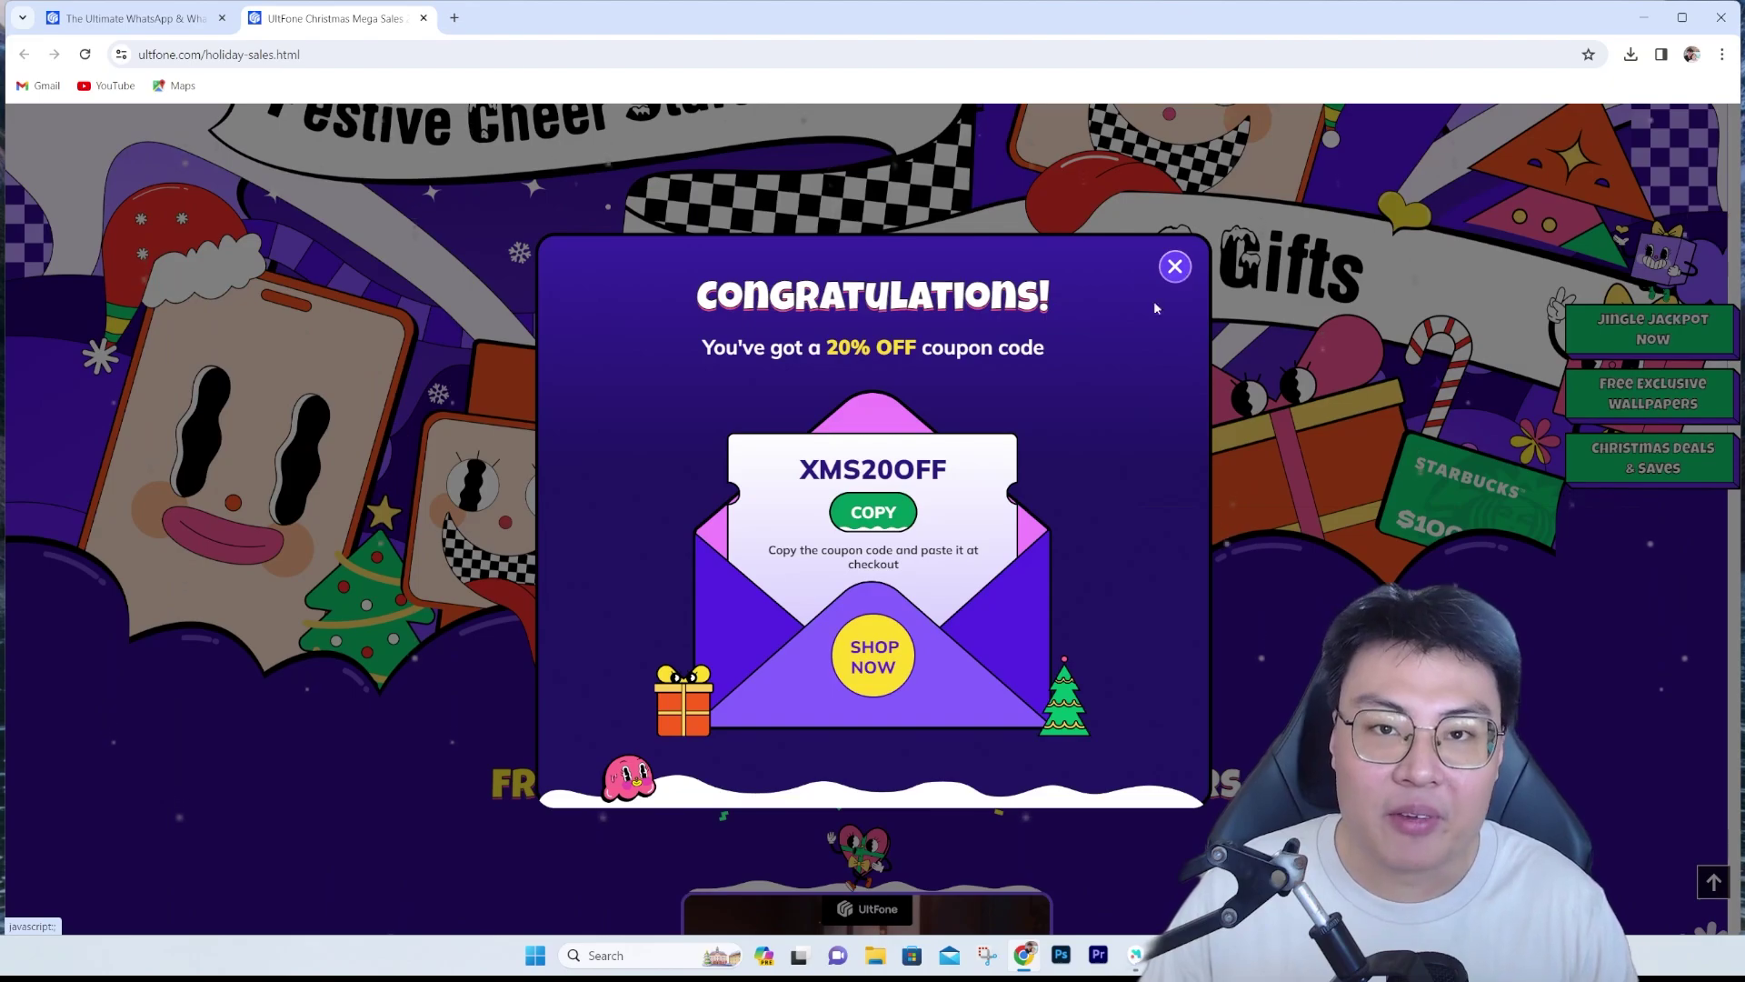
Dismiss the coupon pop-up and advance the free Christmas wallpapers carousel to the Christmas village wallpaper
{"action": "left_click", "coordinate": [1175, 265]}
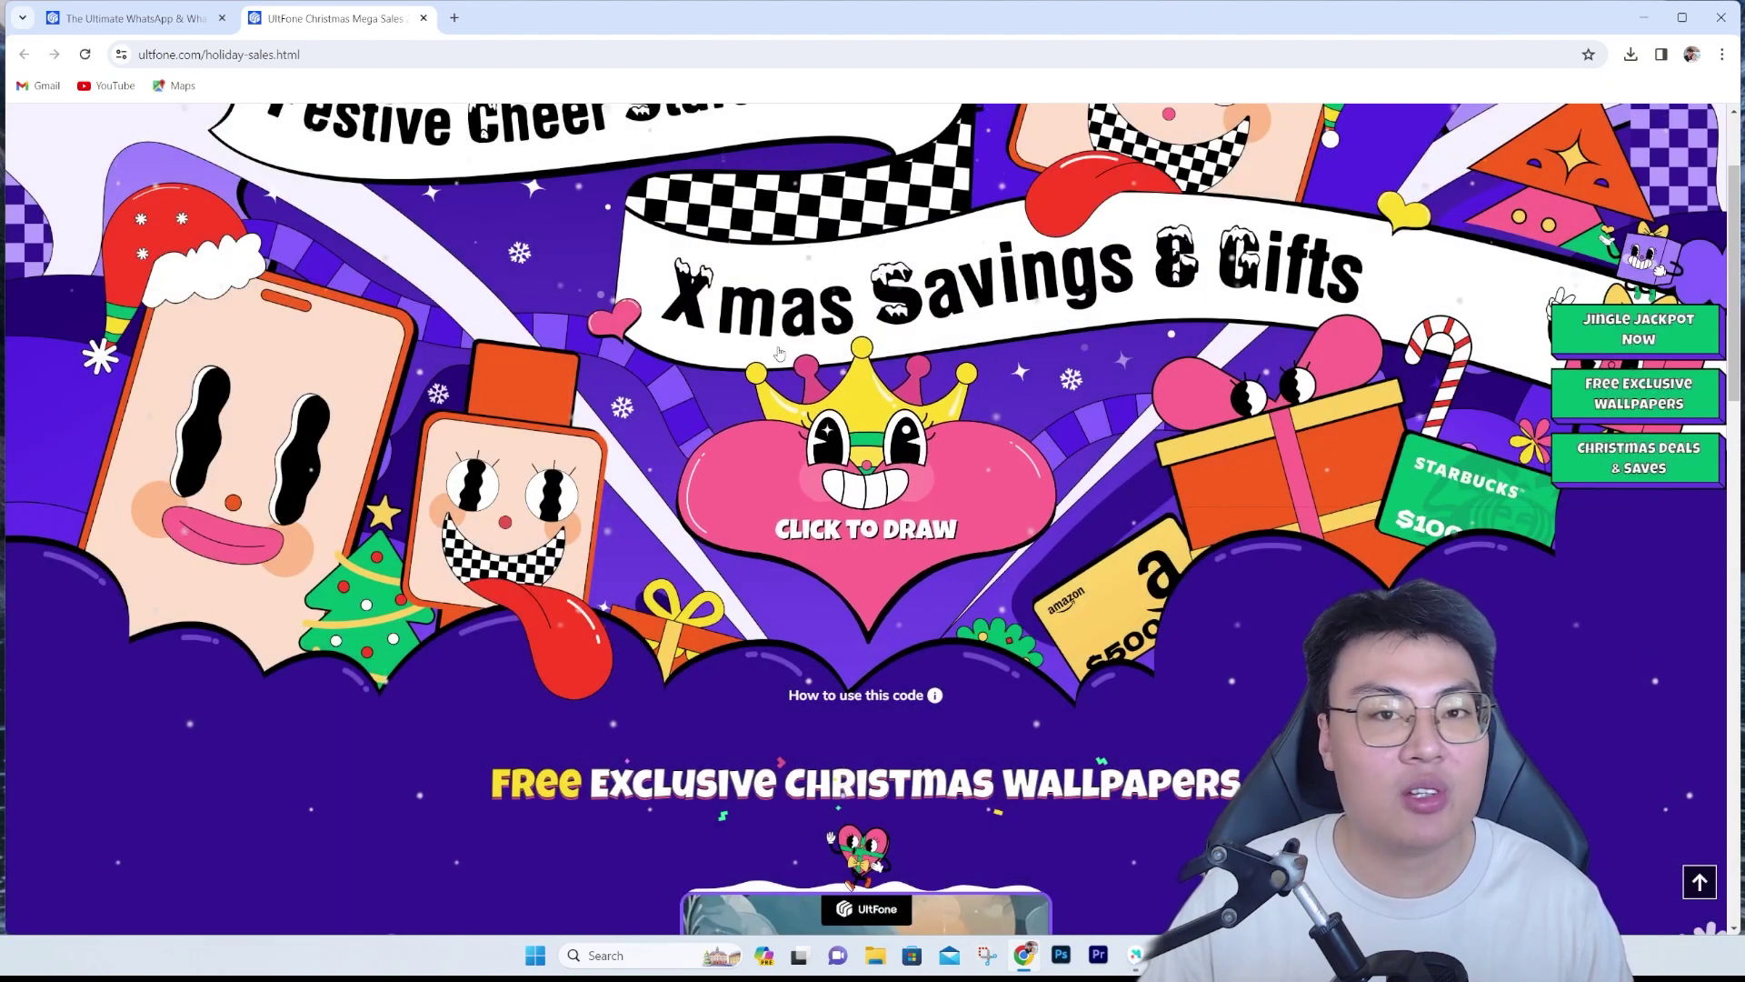
{"action": "scroll", "coordinate": [779, 365], "scroll_direction": "down", "scroll_amount": 1}
{"action": "scroll", "coordinate": [779, 364], "scroll_direction": "down", "scroll_amount": 5}
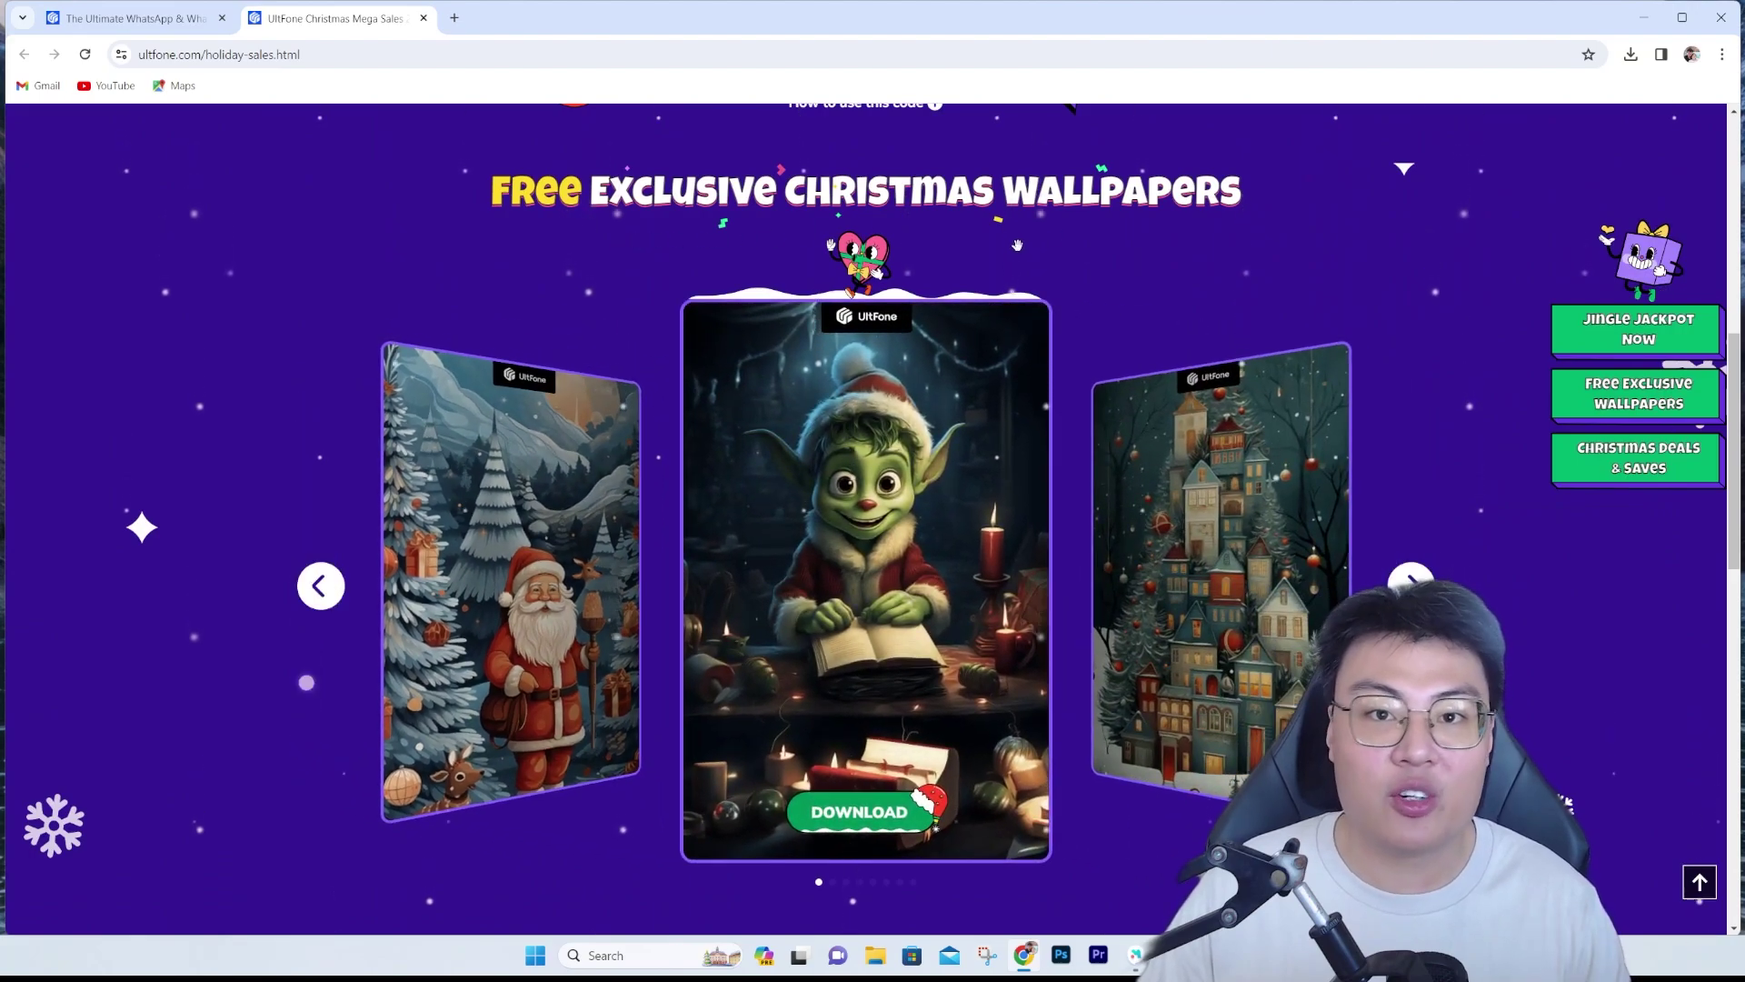
{"action": "scroll", "coordinate": [1016, 242], "scroll_direction": "down", "scroll_amount": 1}
{"action": "left_click", "coordinate": [1411, 503]}
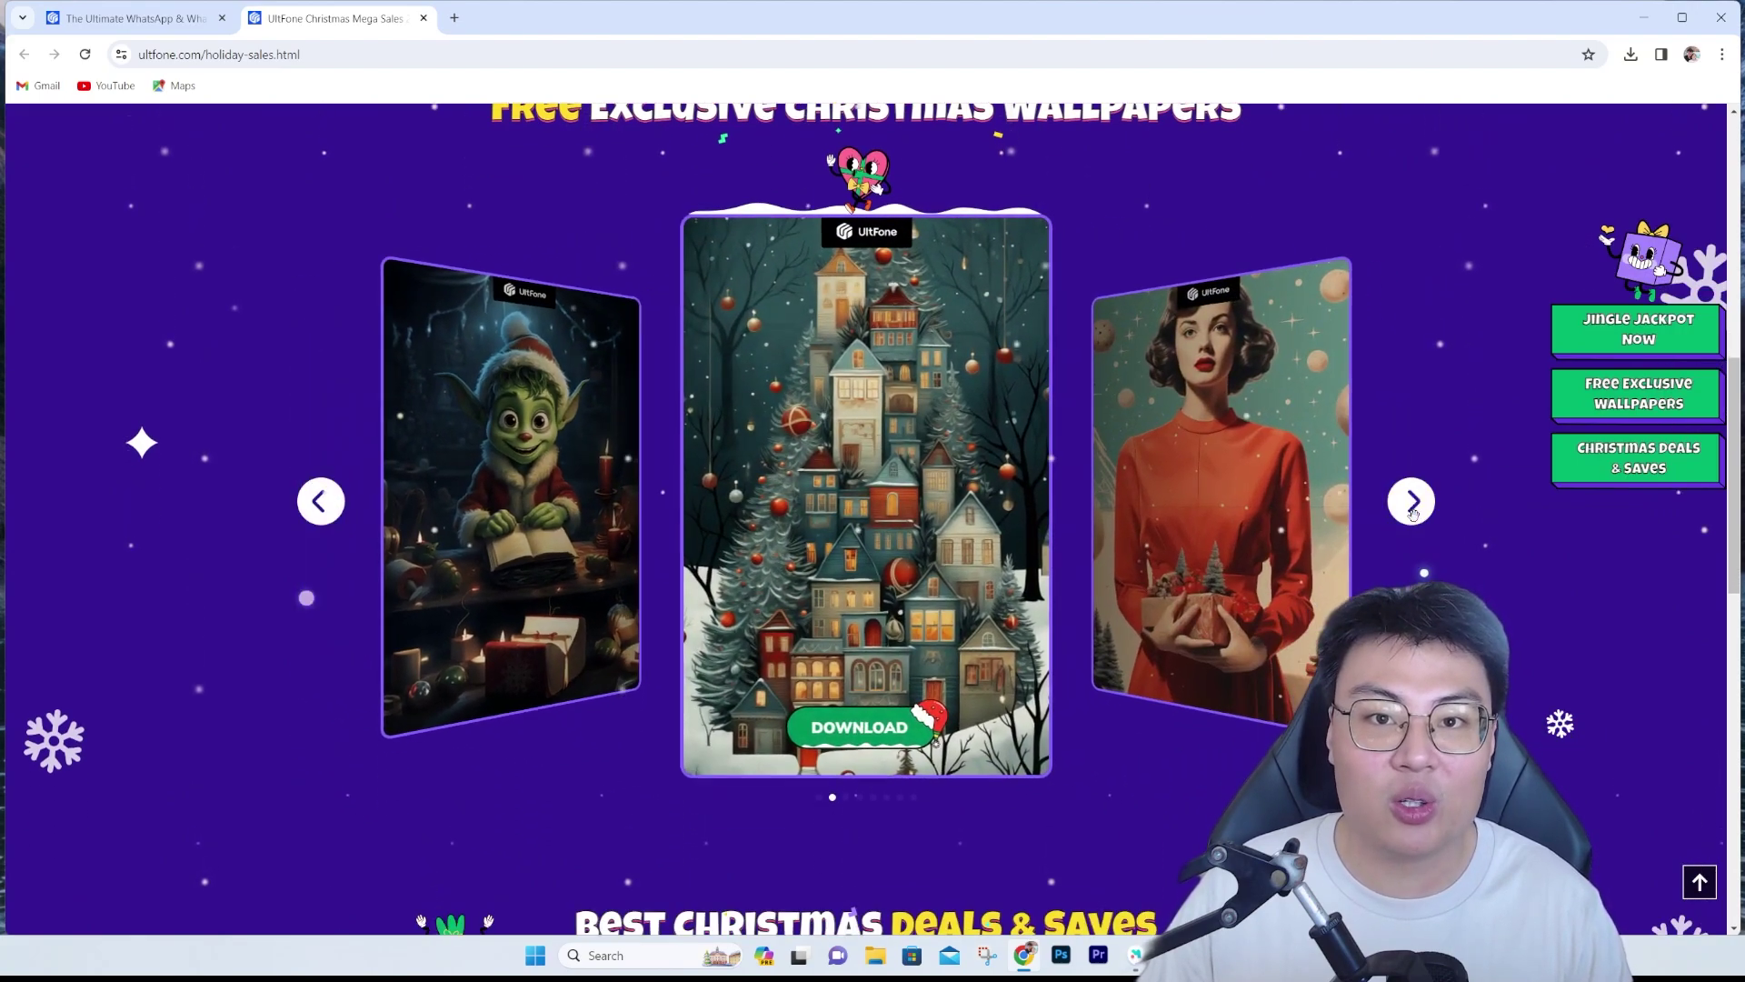